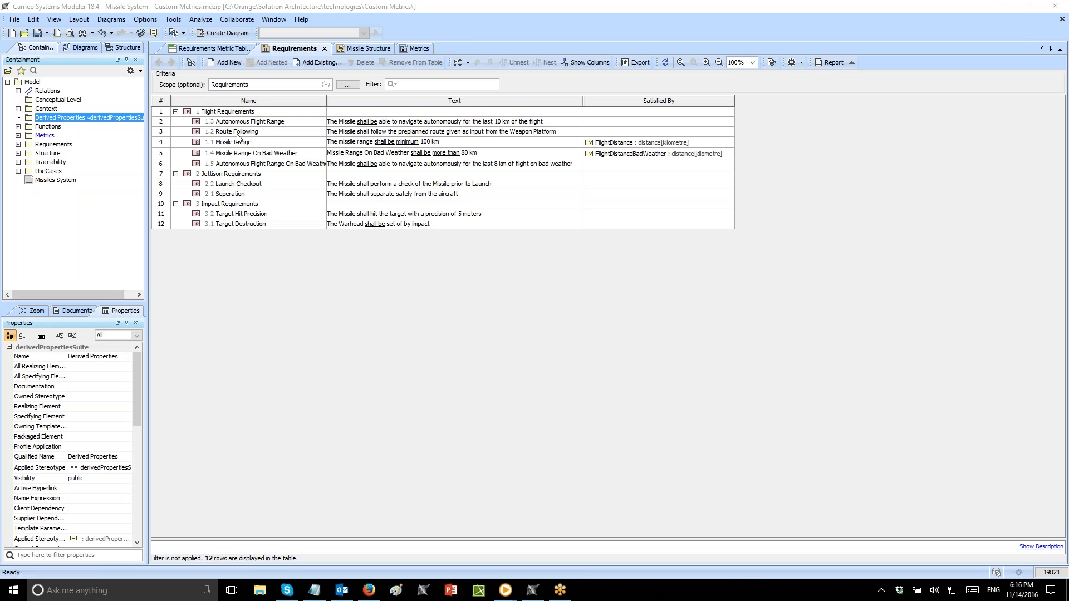
Start a new derived traceability property from Route Following's specification.
{"action": "right_click", "coordinate": [239, 137]}
{"action": "left_click", "coordinate": [259, 144]}
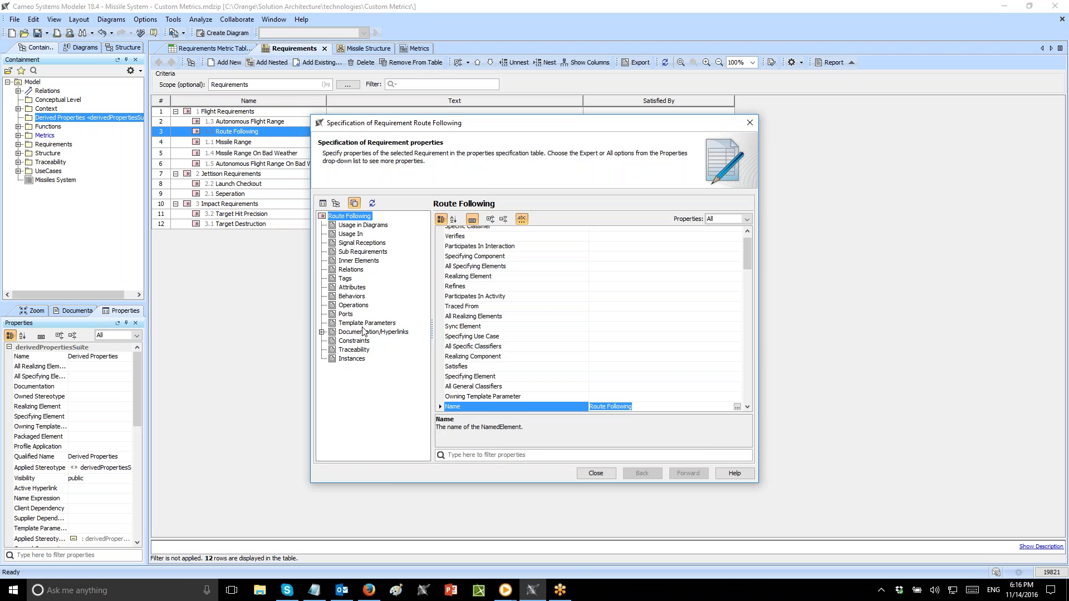
{"action": "left_click", "coordinate": [354, 350]}
{"action": "left_click", "coordinate": [646, 452]}
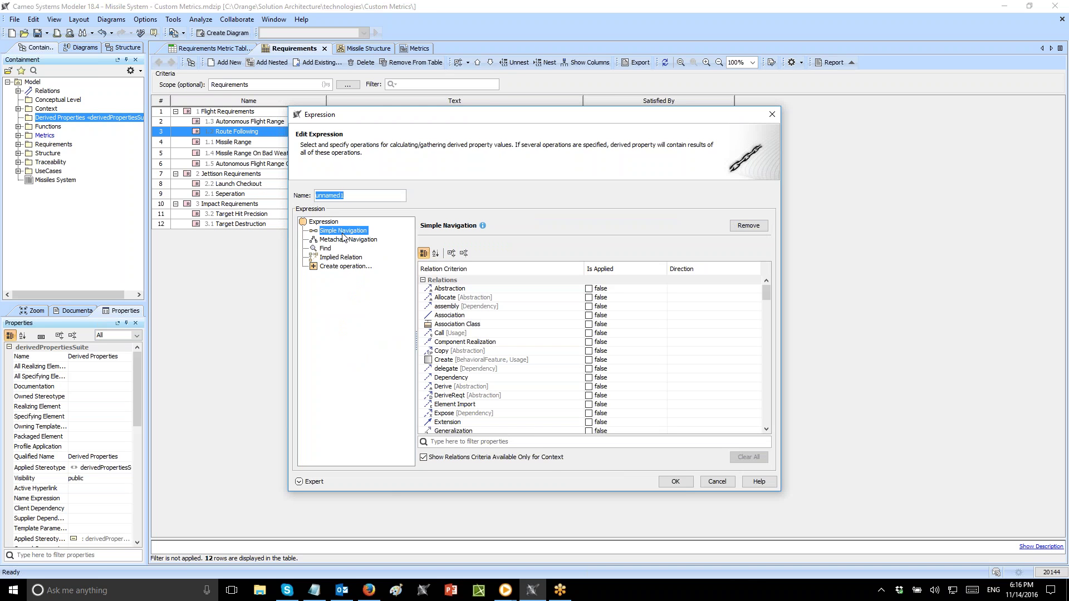
Navigate Satisfy relations in the Target To Source direction.
{"action": "left_click", "coordinate": [471, 444]}
{"action": "type", "text": "sat"}
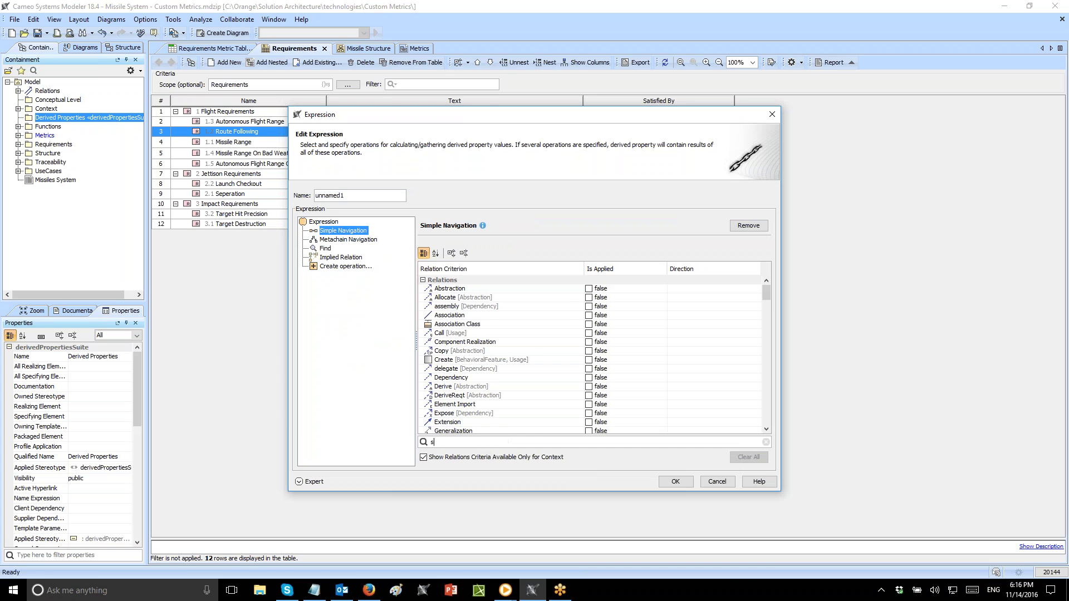
{"action": "left_click", "coordinate": [592, 288]}
{"action": "left_click", "coordinate": [700, 291]}
{"action": "left_click", "coordinate": [695, 309]}
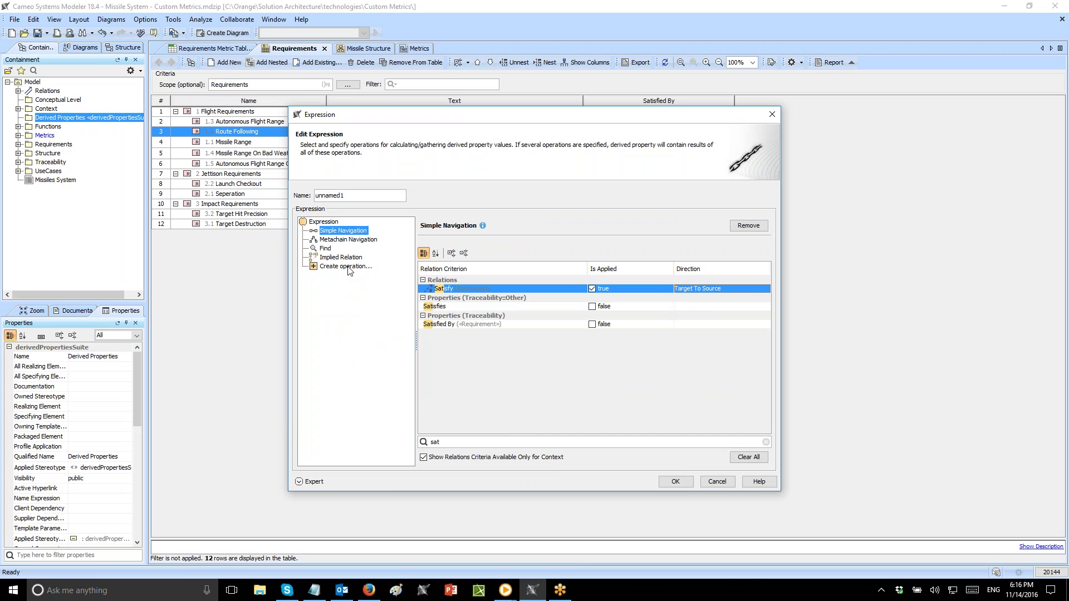
Review the expression's operation nodes and reveal the expert operation types.
{"action": "left_click", "coordinate": [326, 258]}
{"action": "left_click", "coordinate": [326, 231]}
{"action": "left_click", "coordinate": [329, 222]}
{"action": "left_click", "coordinate": [341, 267]}
{"action": "left_click", "coordinate": [312, 482]}
Add a Script1 operation using JavaScript as its language.
{"action": "left_click", "coordinate": [564, 337]}
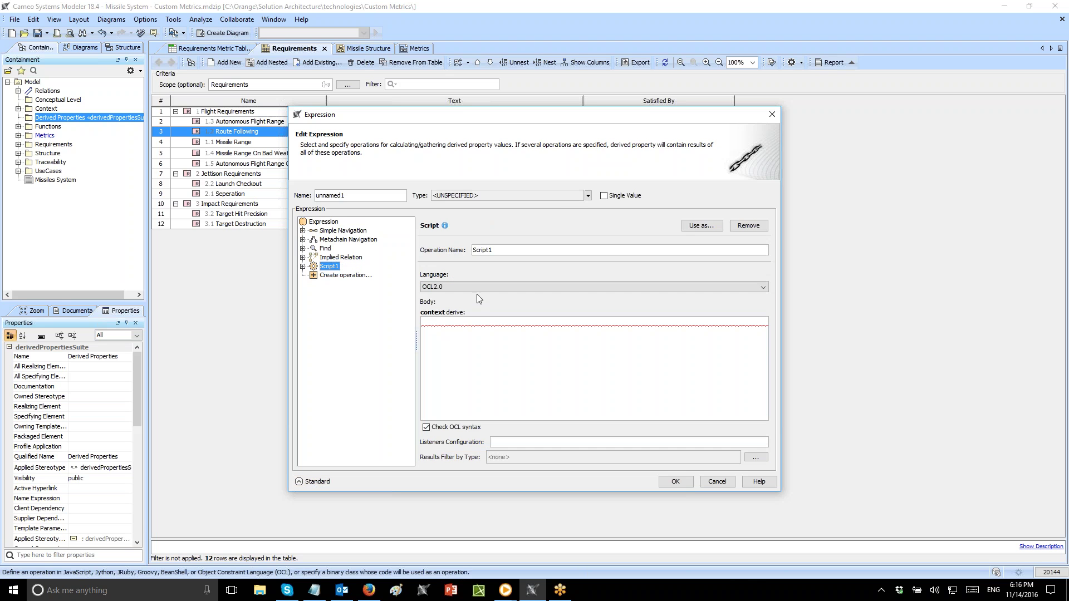
{"action": "left_click", "coordinate": [761, 287]}
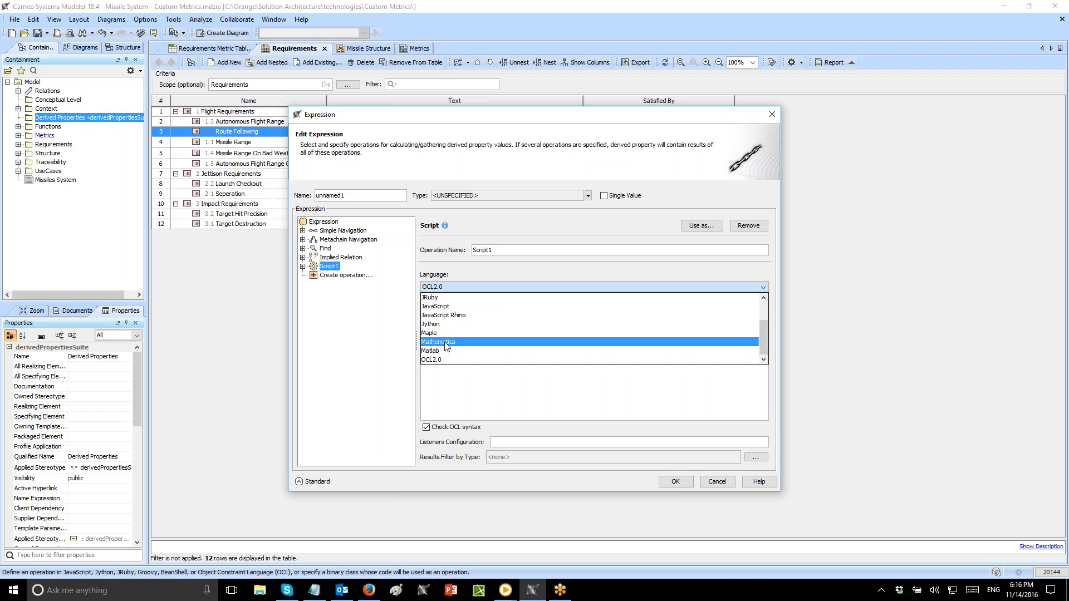
{"action": "left_click", "coordinate": [444, 313]}
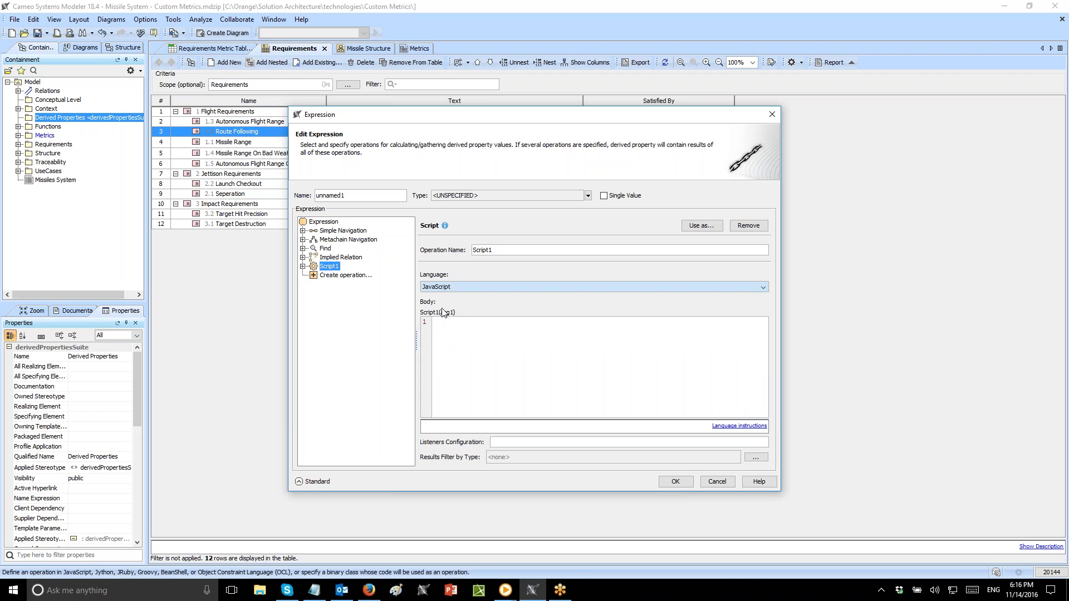
{"action": "left_click", "coordinate": [302, 266]}
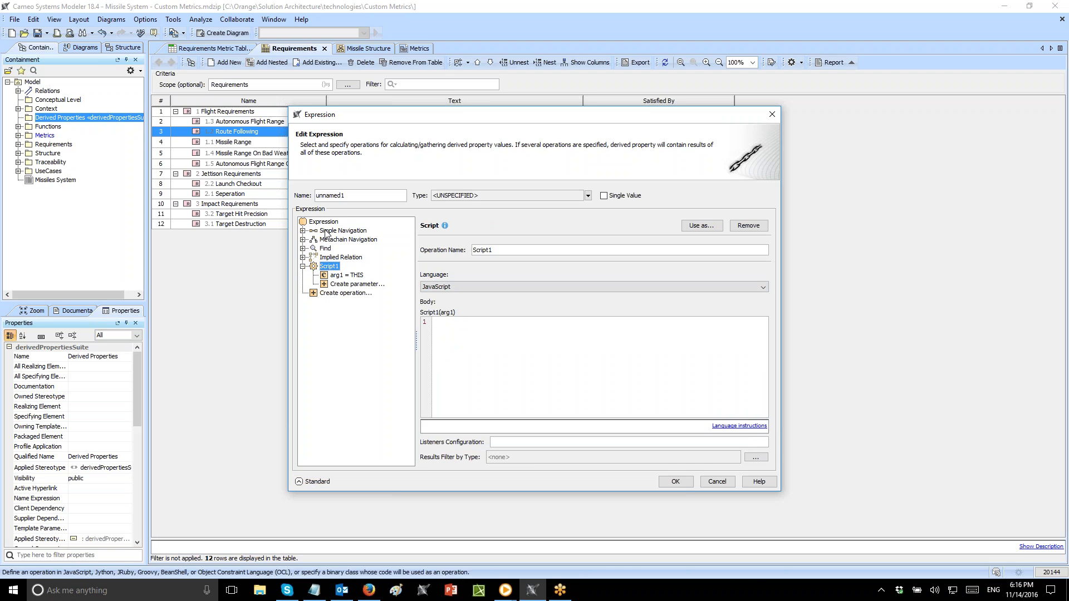
Make Simple Navigation a parameter of Script1 and delete the arg1 = THIS parameter.
{"action": "left_click", "coordinate": [327, 232]}
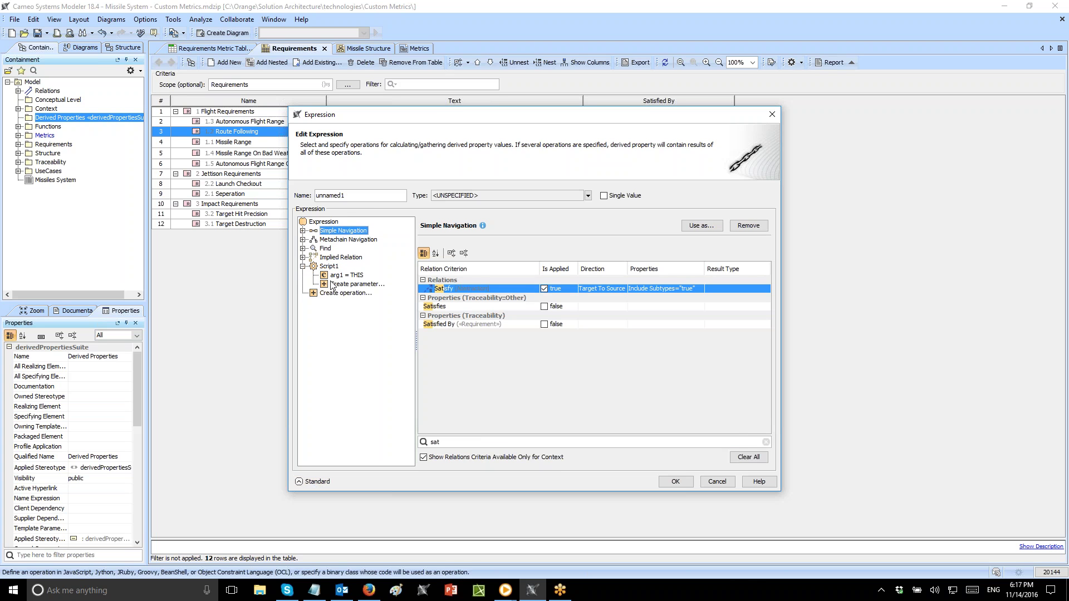
{"action": "left_click_drag", "start_coordinate": [326, 230], "coordinate": [340, 280]}
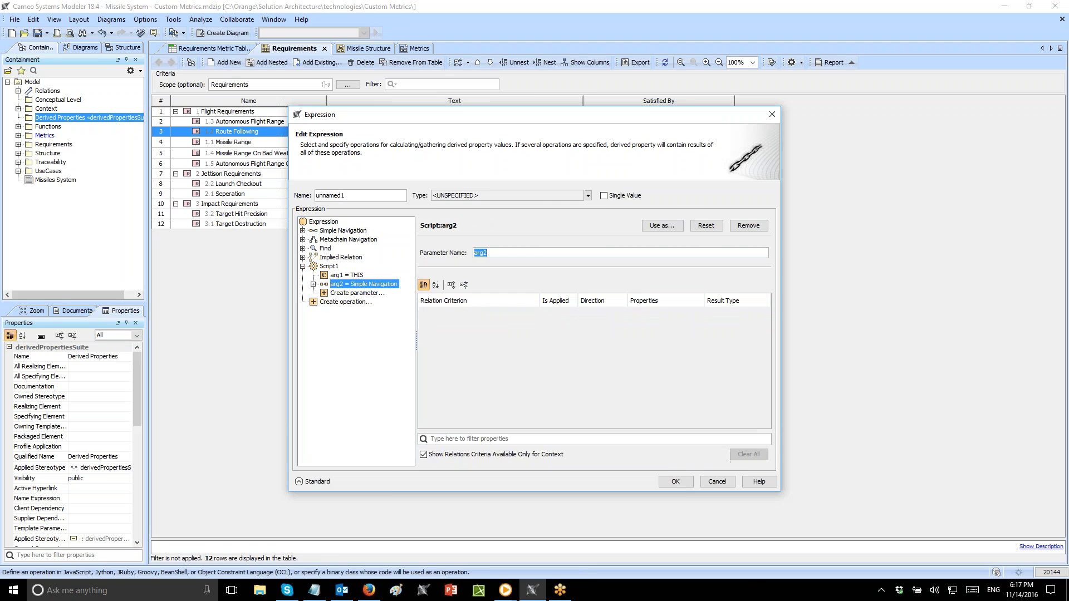
{"action": "left_click", "coordinate": [340, 275]}
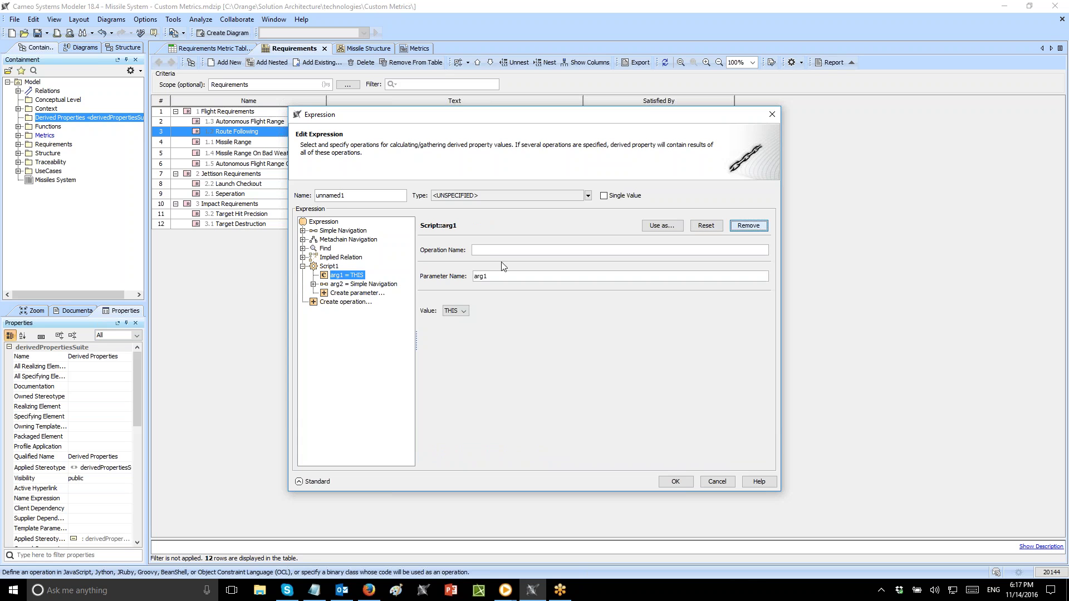
{"action": "key", "text": "Delete"}
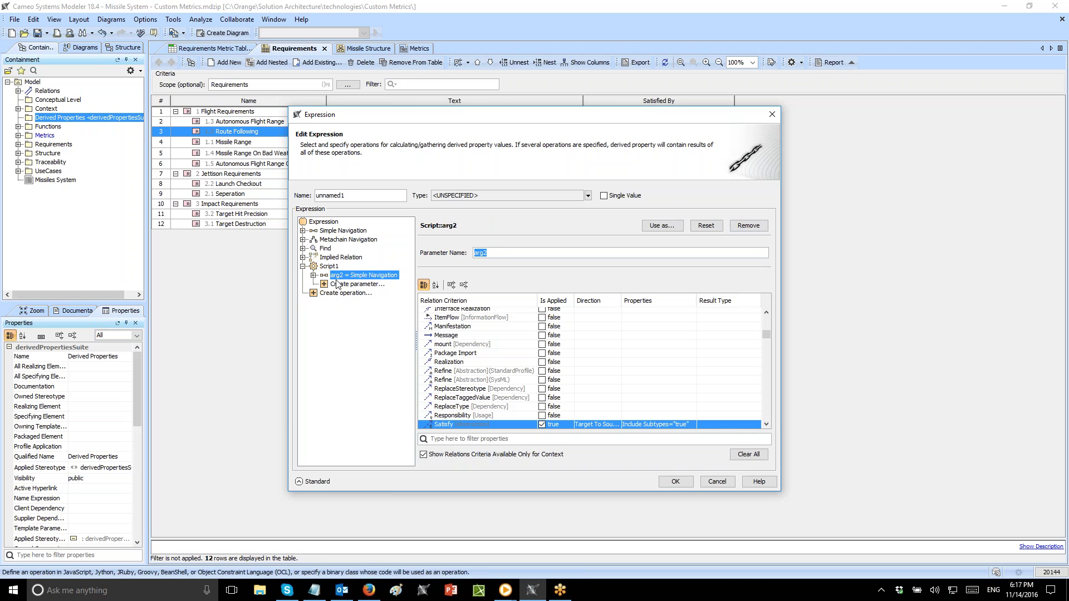
Set Script1's body to arg2.size().
{"action": "left_click", "coordinate": [329, 267]}
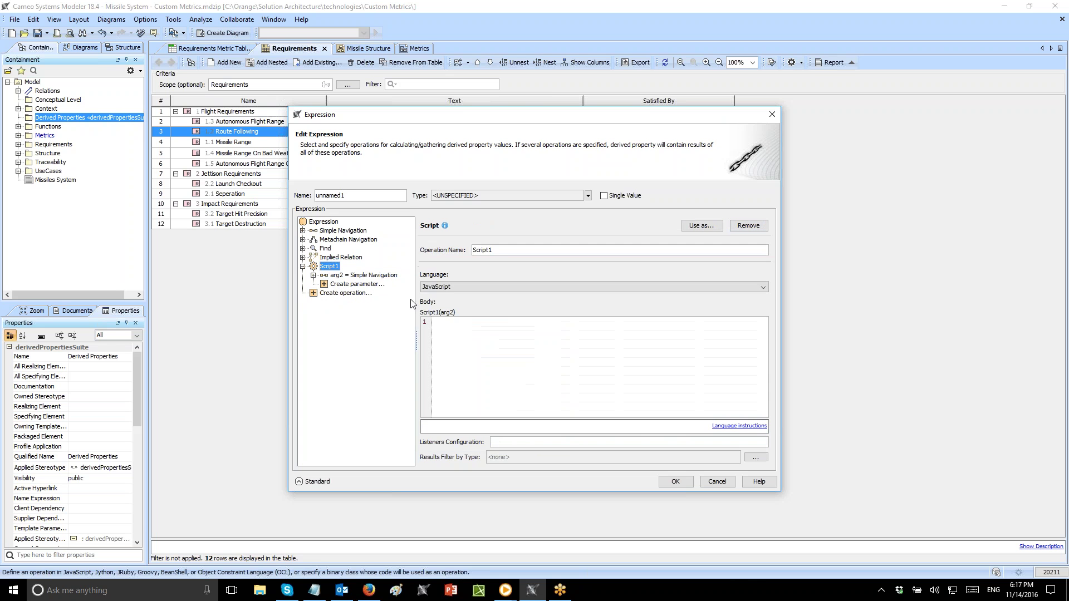
{"action": "left_click", "coordinate": [456, 322]}
{"action": "type", "text": "size()"}
{"action": "left_click", "coordinate": [351, 276]}
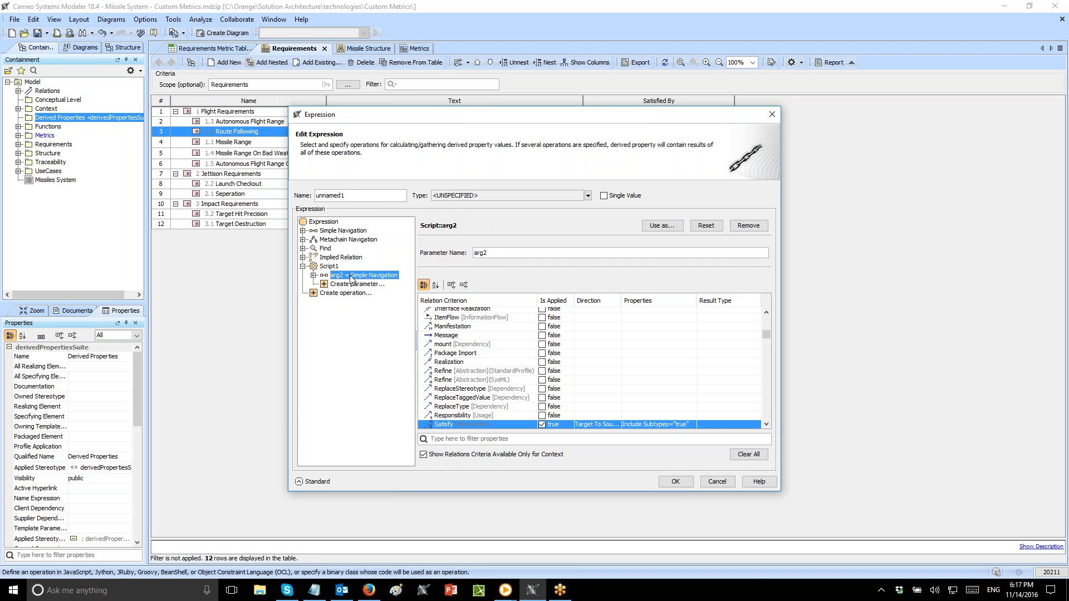
{"action": "left_click", "coordinate": [329, 267]}
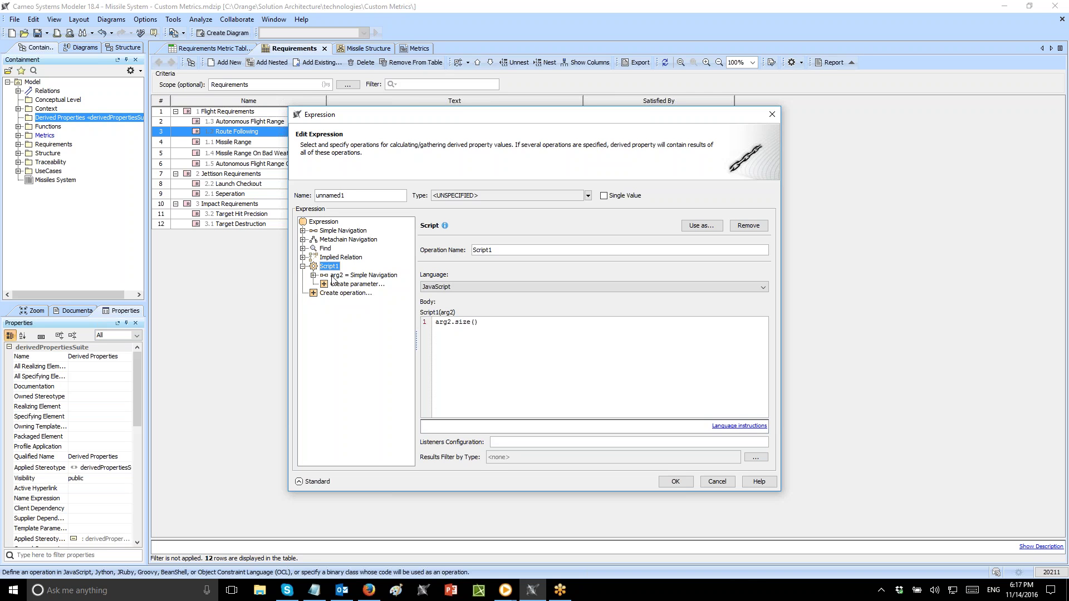
{"action": "double_click", "coordinate": [348, 197]}
Name the expression SatisfiedByNumberOfElements, confirm it, close the specification, and expand Derived Properties.
{"action": "type", "text": "SatisfiedByNumberOfElements"}
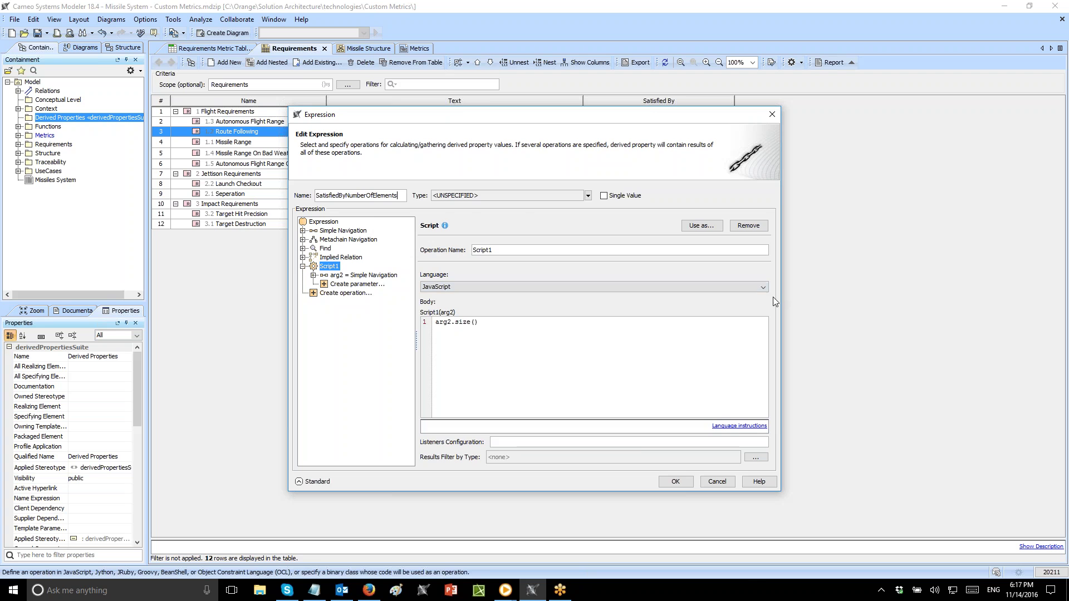
{"action": "left_click", "coordinate": [676, 481]}
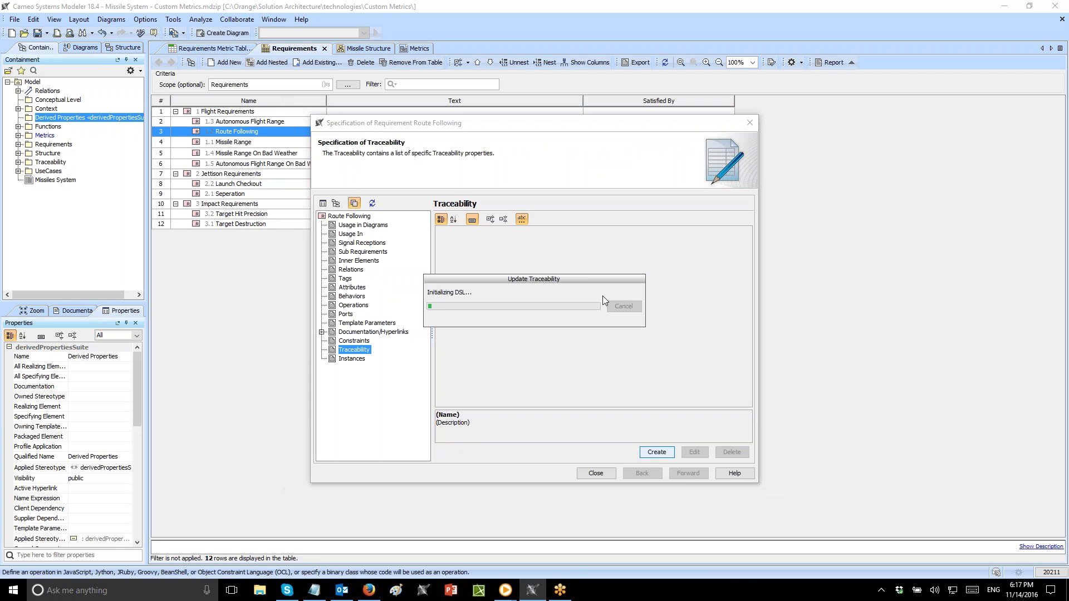
{"action": "left_click", "coordinate": [606, 474]}
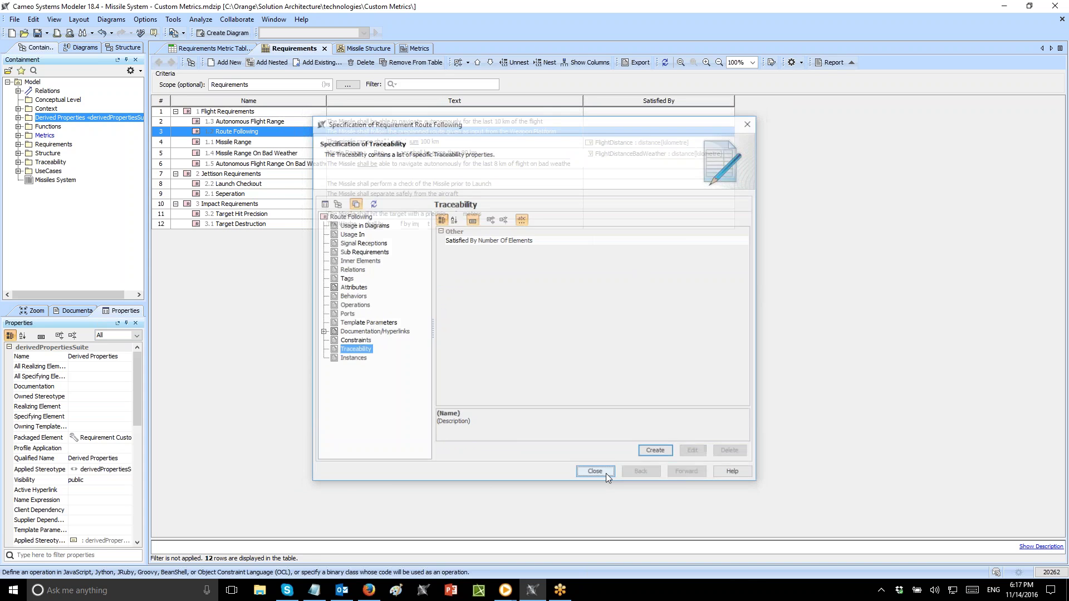
{"action": "left_click", "coordinate": [18, 118]}
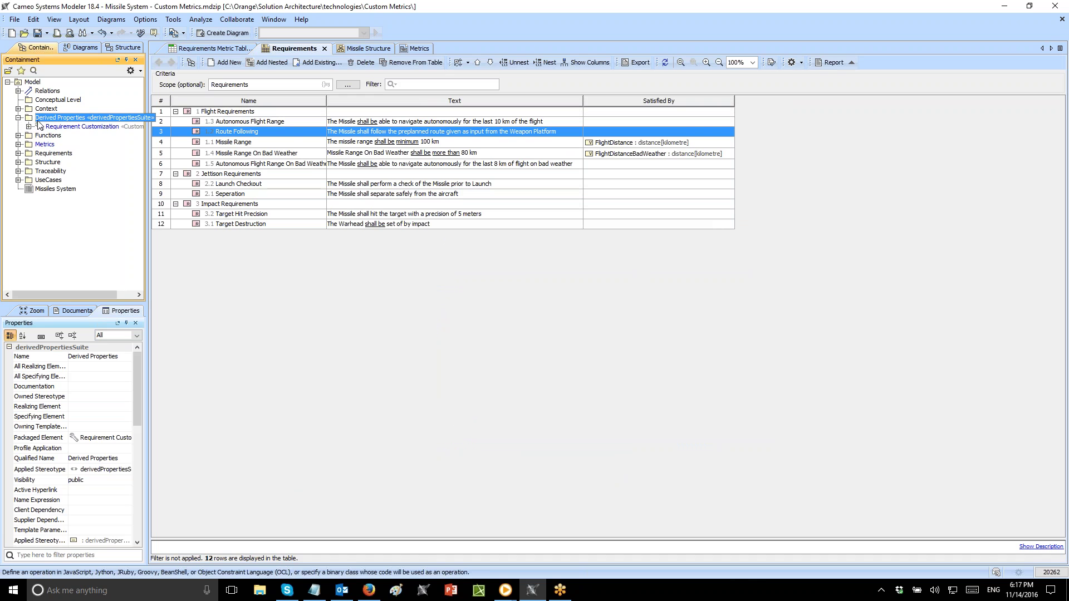
Filter the containment tree to show derived element types.
{"action": "left_click", "coordinate": [134, 71]}
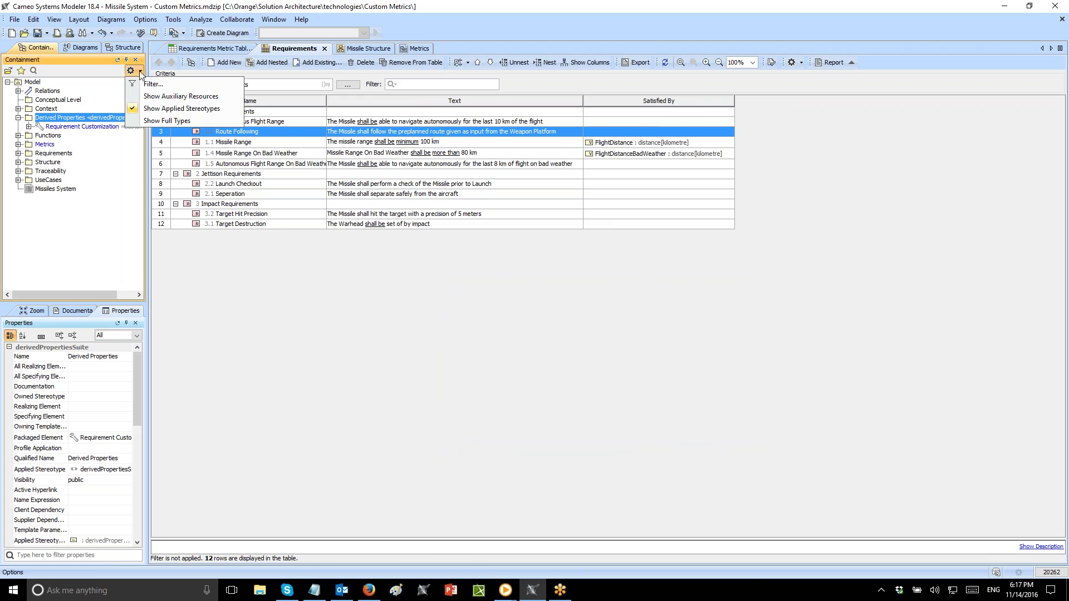
{"action": "left_click", "coordinate": [151, 84]}
{"action": "left_click", "coordinate": [467, 316]}
{"action": "type", "text": "derive"}
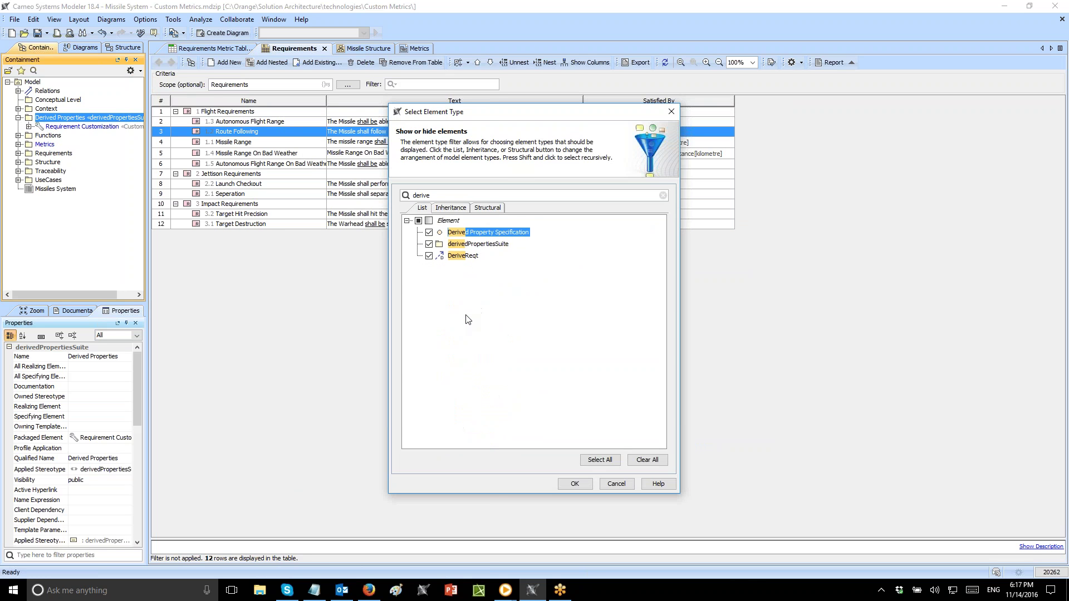
{"action": "left_click", "coordinate": [475, 246]}
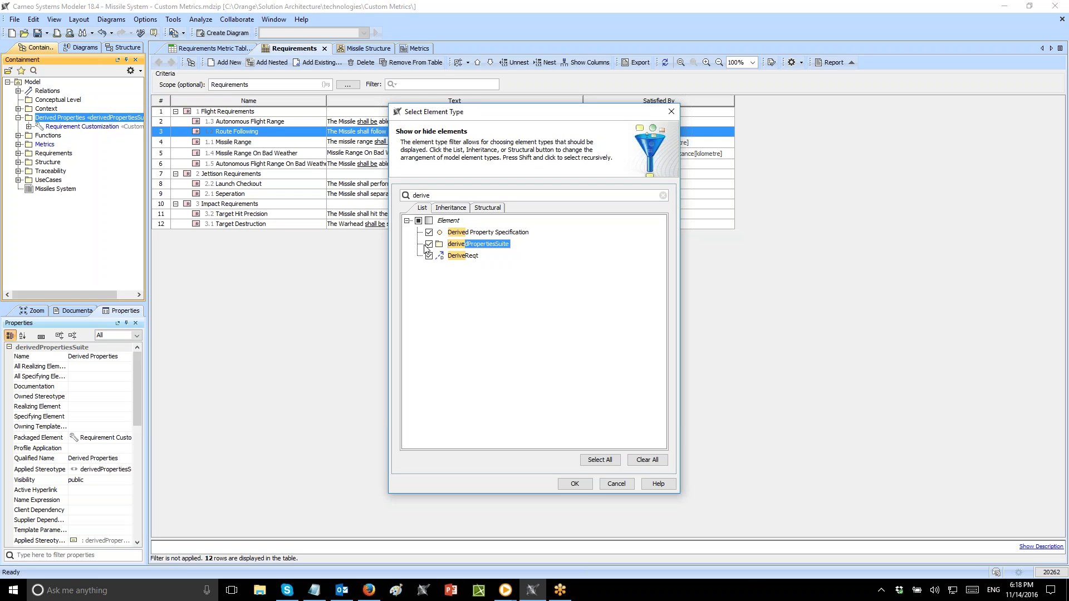
{"action": "left_click", "coordinate": [575, 484]}
Set SatisfiedByNumberOfElements' type to Integer in its specification.
{"action": "left_click", "coordinate": [29, 127]}
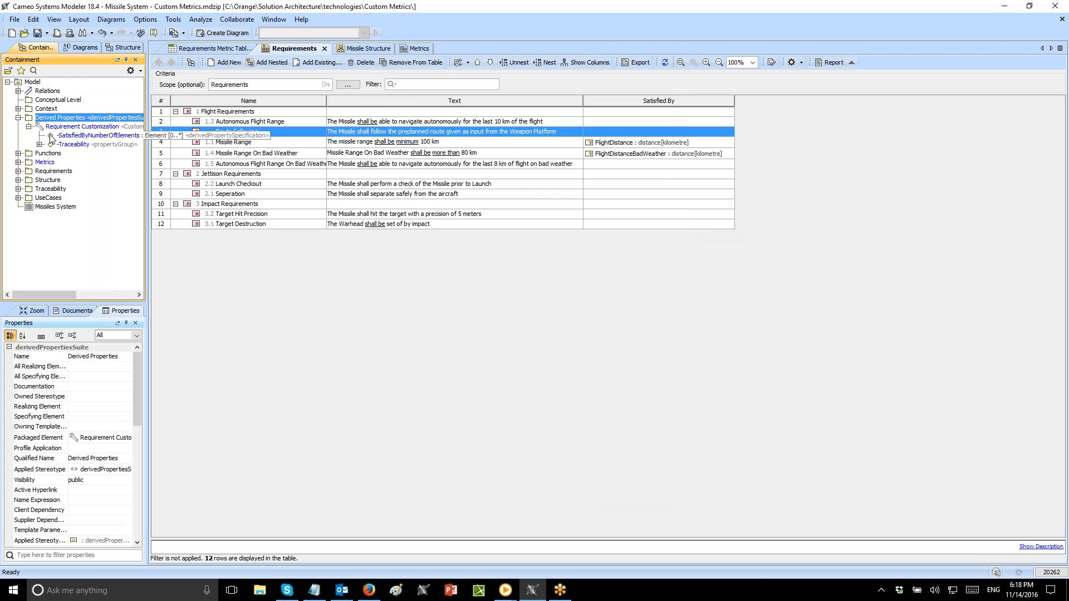
{"action": "left_click", "coordinate": [66, 137]}
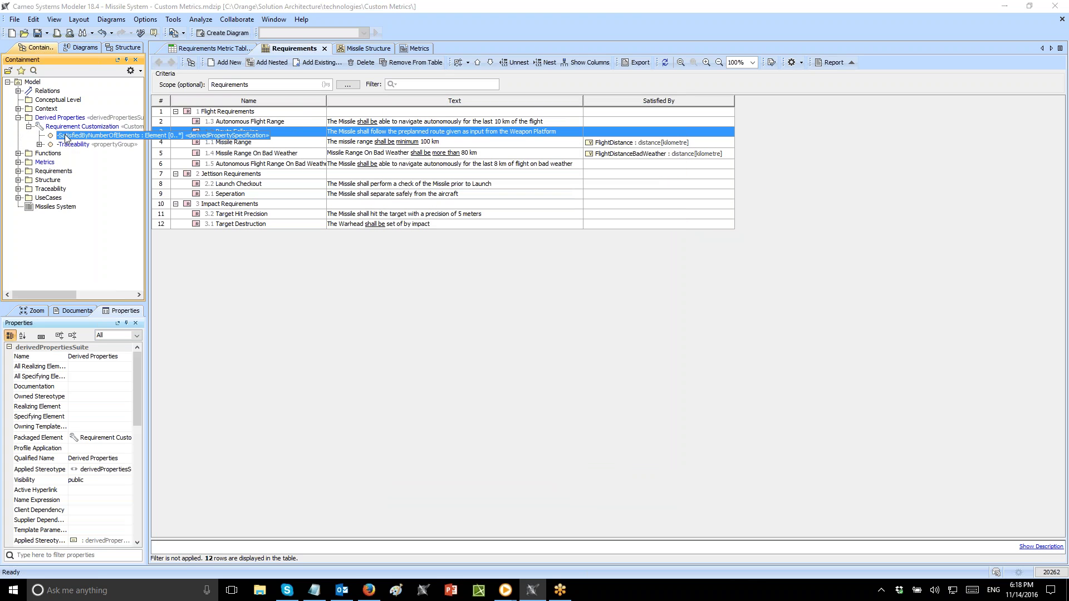
{"action": "double_click", "coordinate": [66, 136]}
{"action": "left_click", "coordinate": [732, 219]}
{"action": "left_click", "coordinate": [725, 229]}
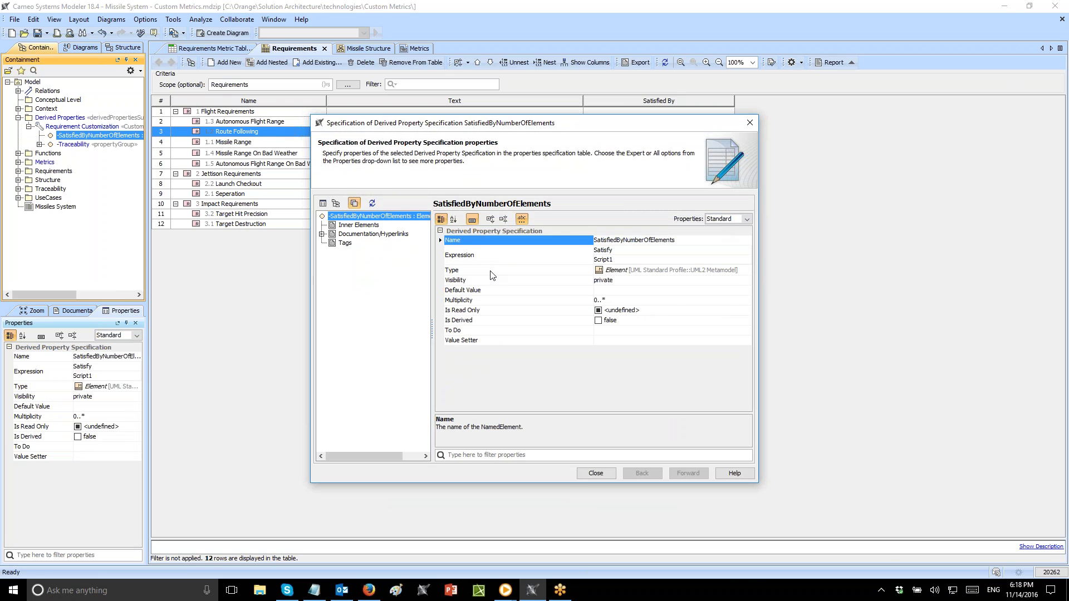
{"action": "left_click", "coordinate": [493, 275]}
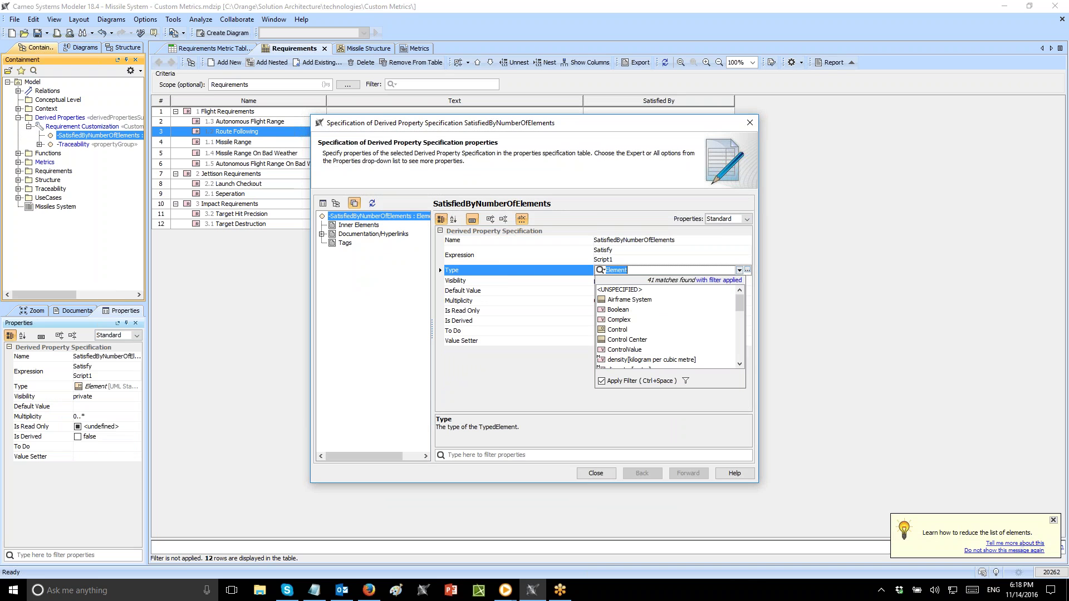
{"action": "type", "text": "inte"}
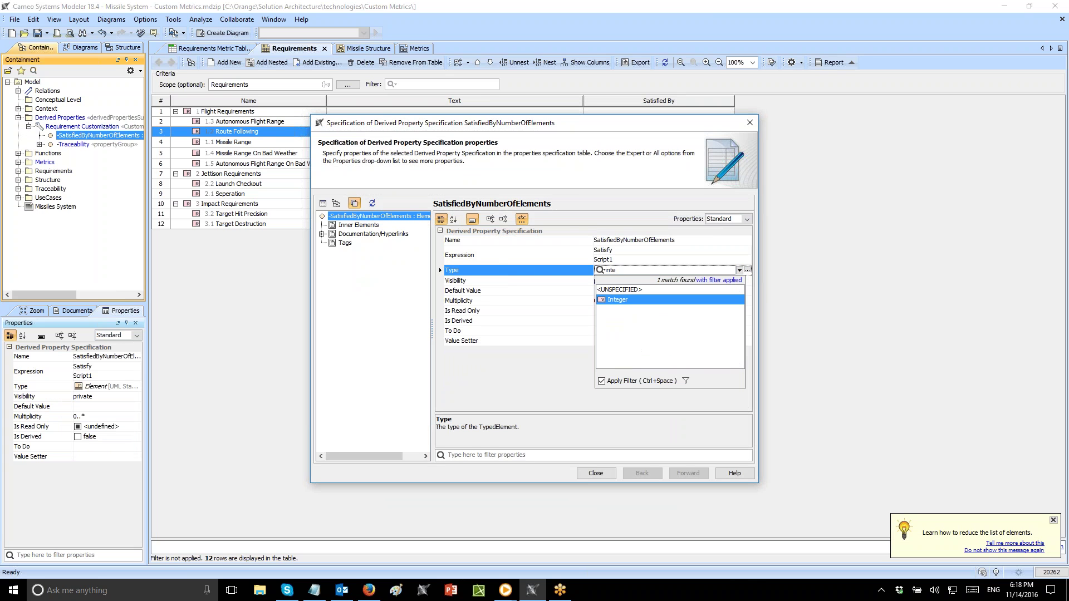
{"action": "left_click", "coordinate": [604, 382]}
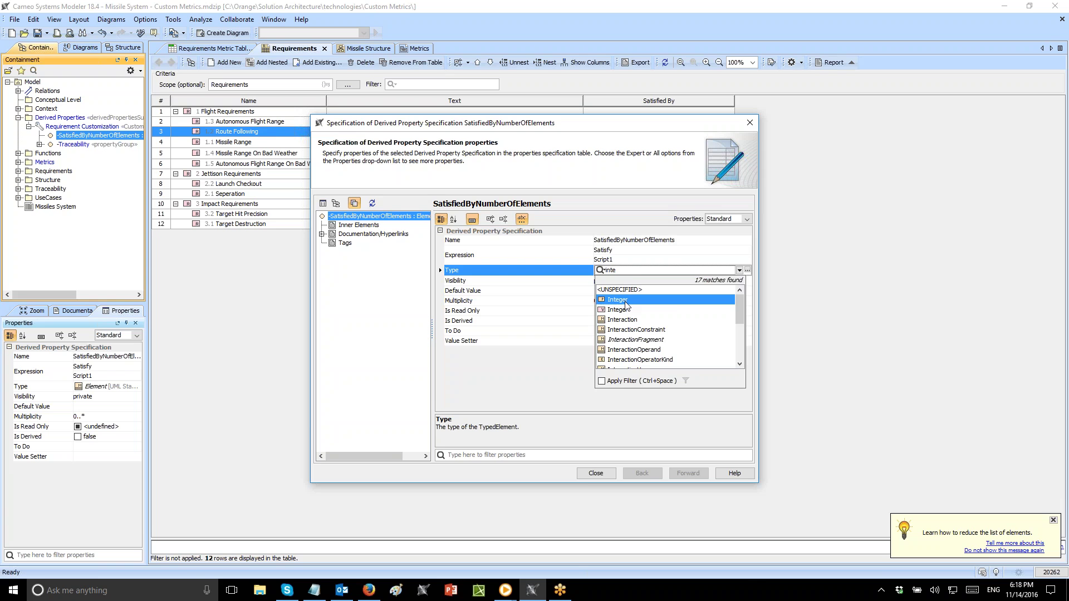
{"action": "left_click", "coordinate": [625, 302]}
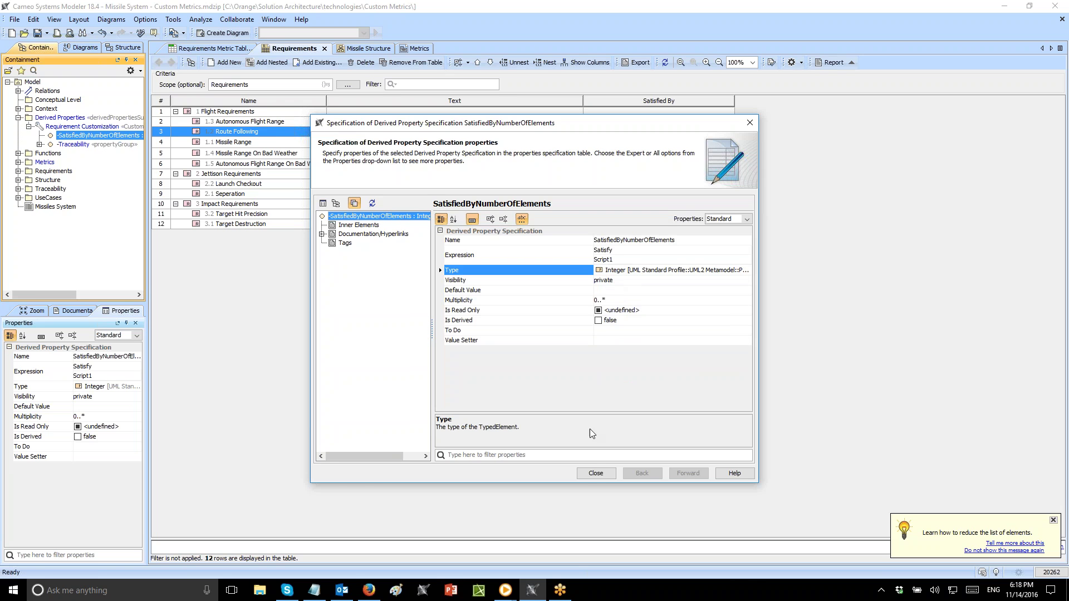
{"action": "left_click", "coordinate": [596, 473]}
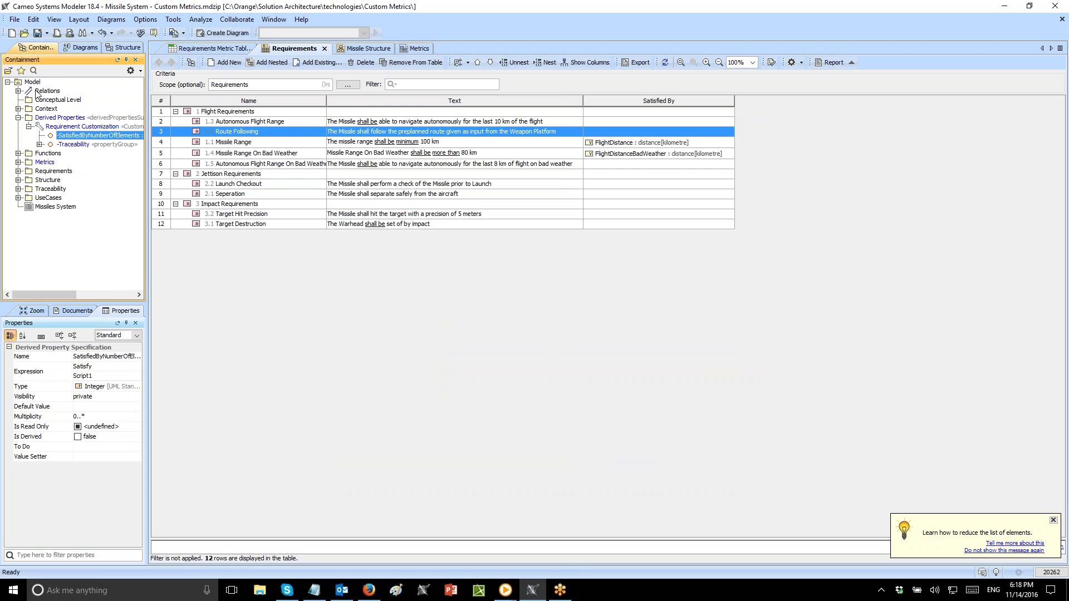
Save the project, then reload Custom Metrics.mdzip from the recent projects list.
{"action": "left_click", "coordinate": [37, 34]}
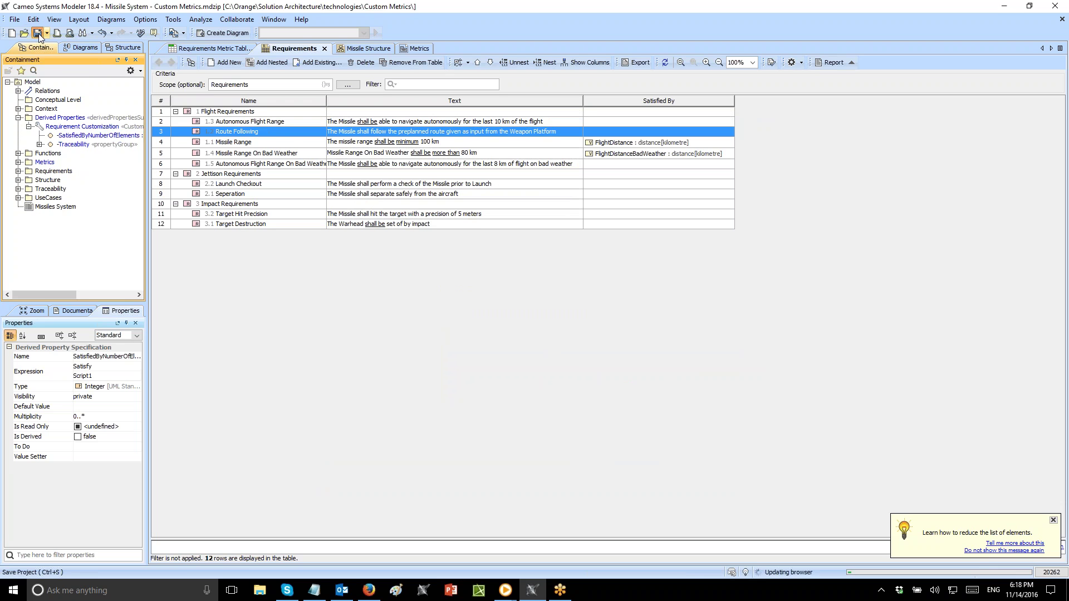
{"action": "left_click", "coordinate": [14, 19]}
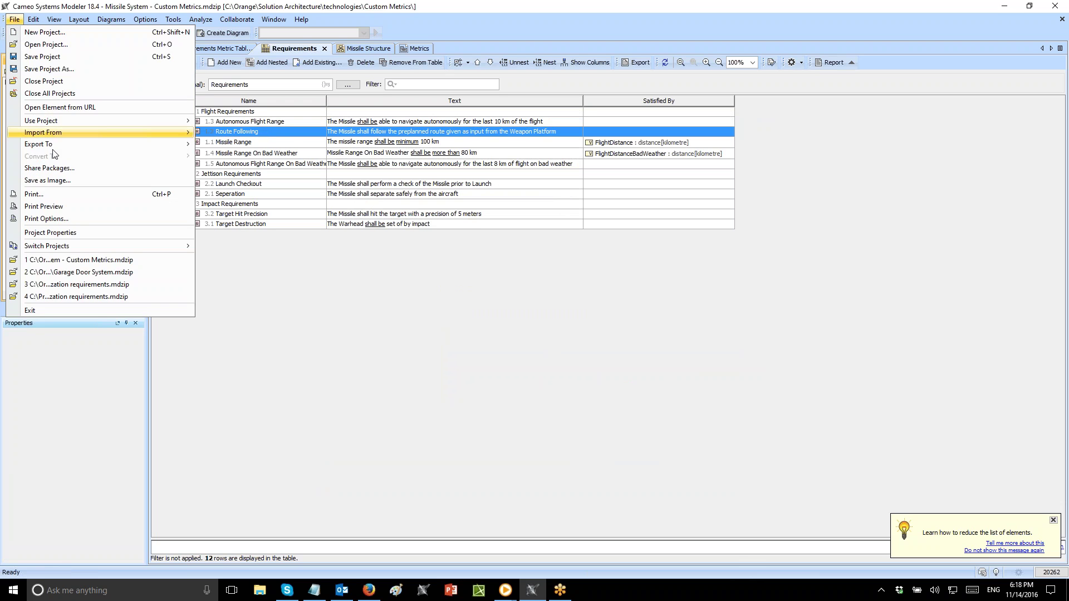
{"action": "left_click", "coordinate": [92, 260]}
{"action": "left_click", "coordinate": [584, 333]}
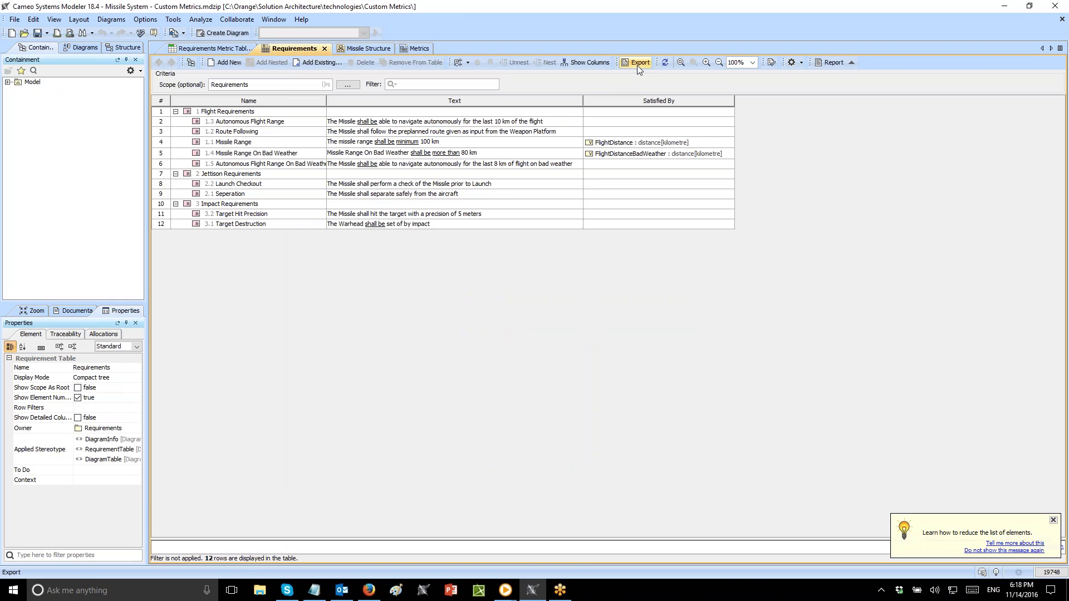
Add the Satisfied By Number Of Elements column to the Requirements table, then switch to the Metrics diagram.
{"action": "left_click", "coordinate": [587, 62]}
{"action": "left_click", "coordinate": [597, 262]}
{"action": "type", "text": "satis"}
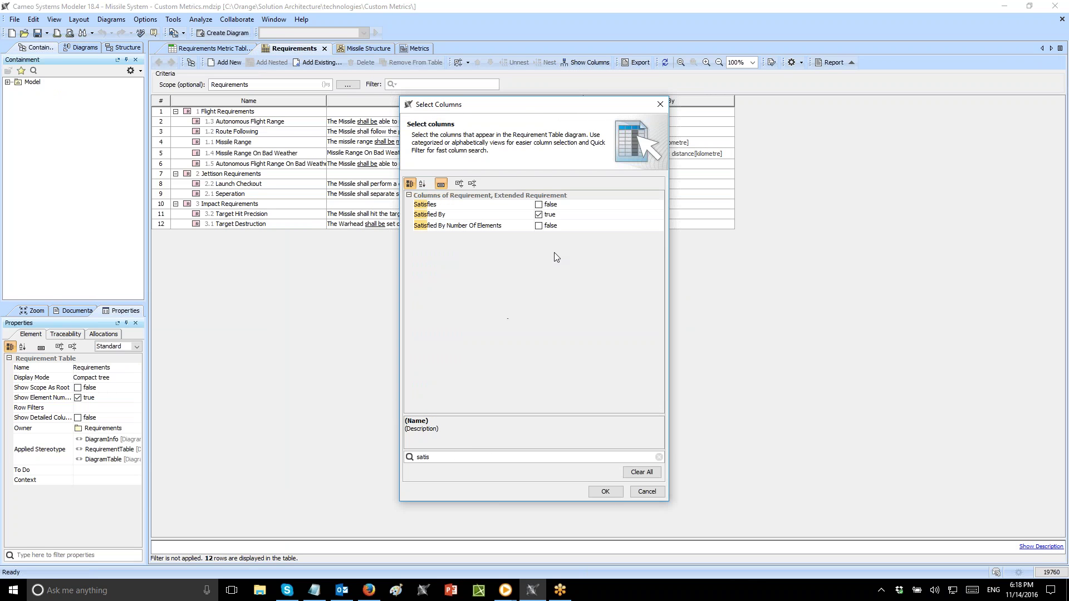
{"action": "left_click", "coordinate": [539, 225]}
{"action": "left_click", "coordinate": [605, 492]}
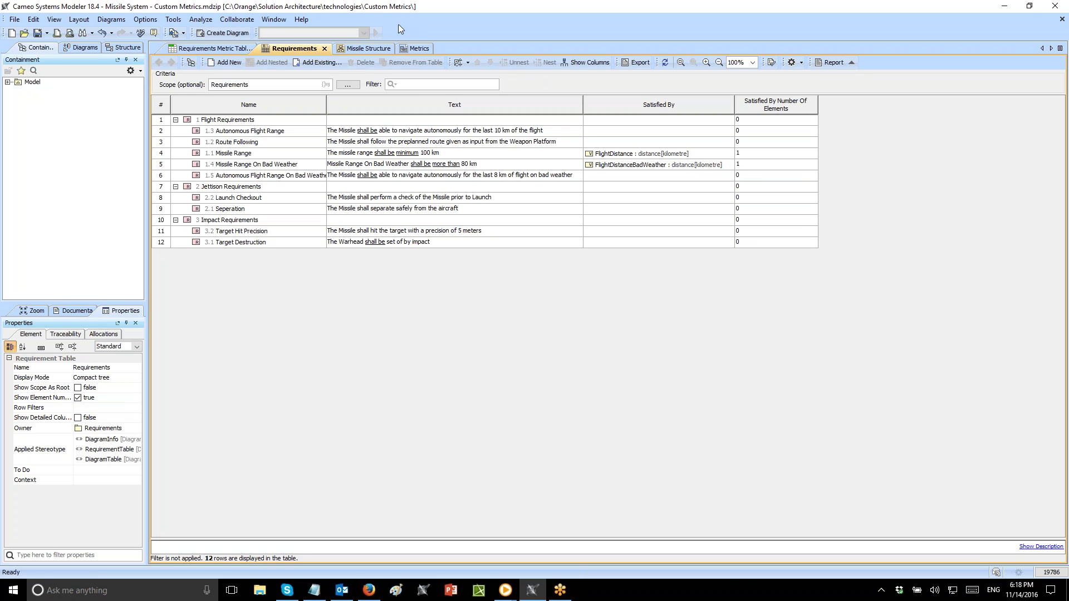
{"action": "left_click", "coordinate": [414, 48]}
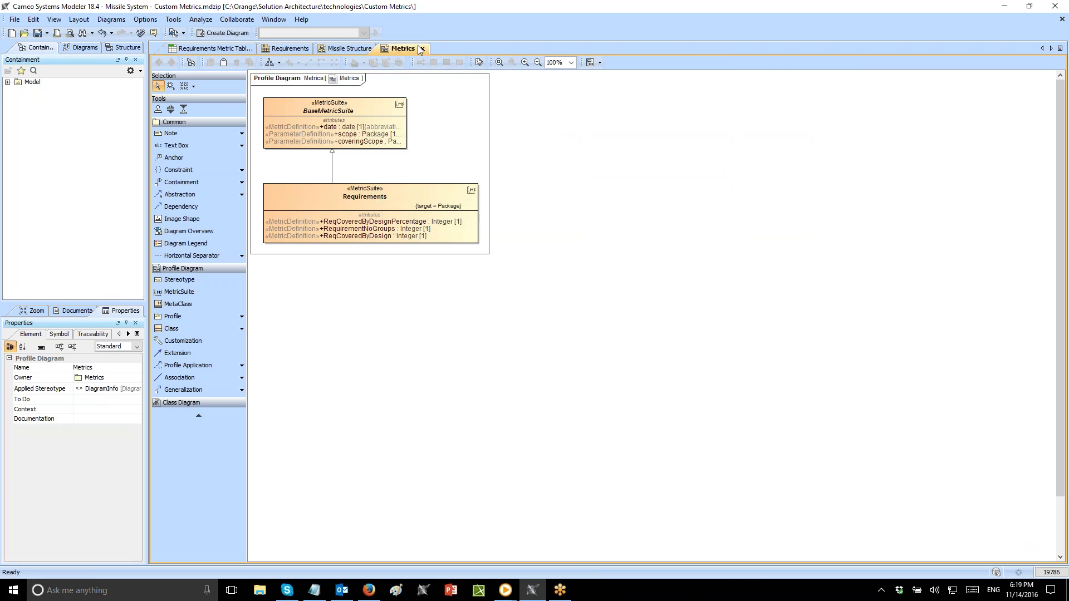
Expand Model and Metrics in the containment tree and search diagram types for 'pro' without creating one.
{"action": "left_click", "coordinate": [8, 82]}
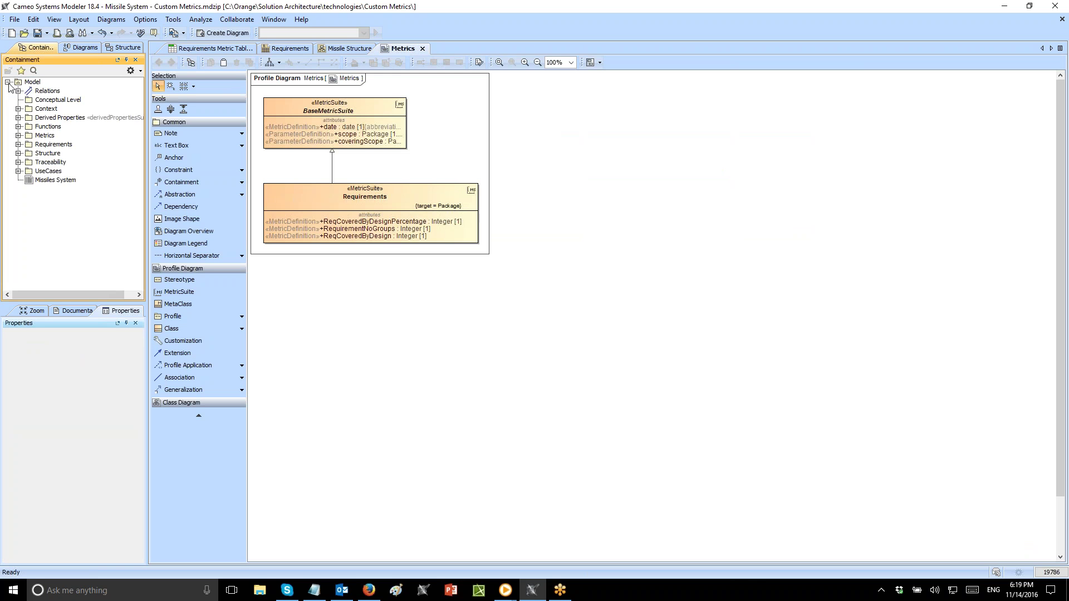
{"action": "left_click", "coordinate": [18, 135]}
{"action": "left_click", "coordinate": [40, 137]}
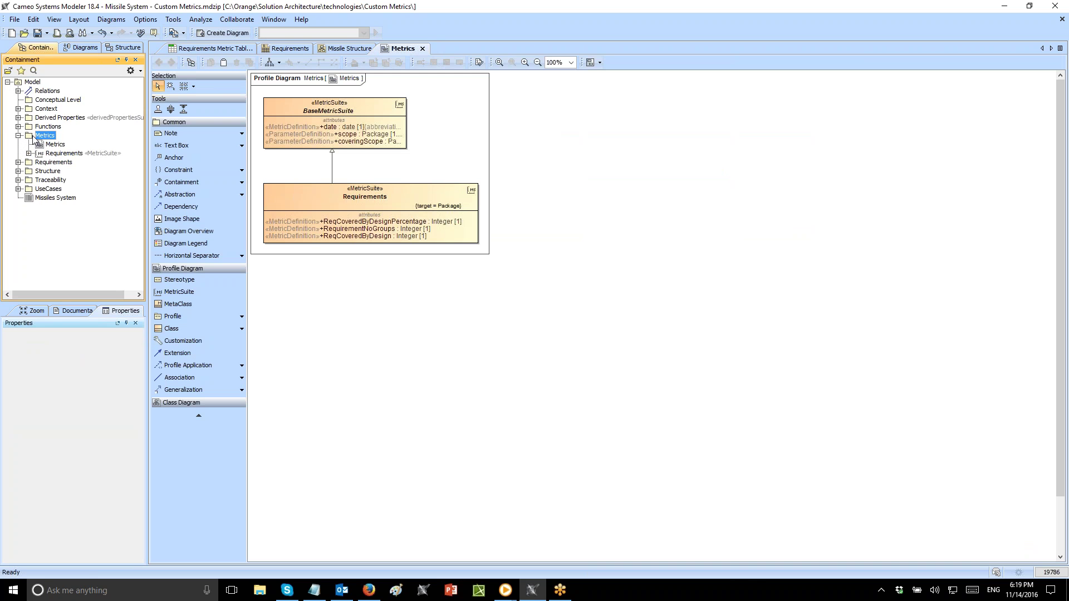
{"action": "left_click", "coordinate": [50, 145]}
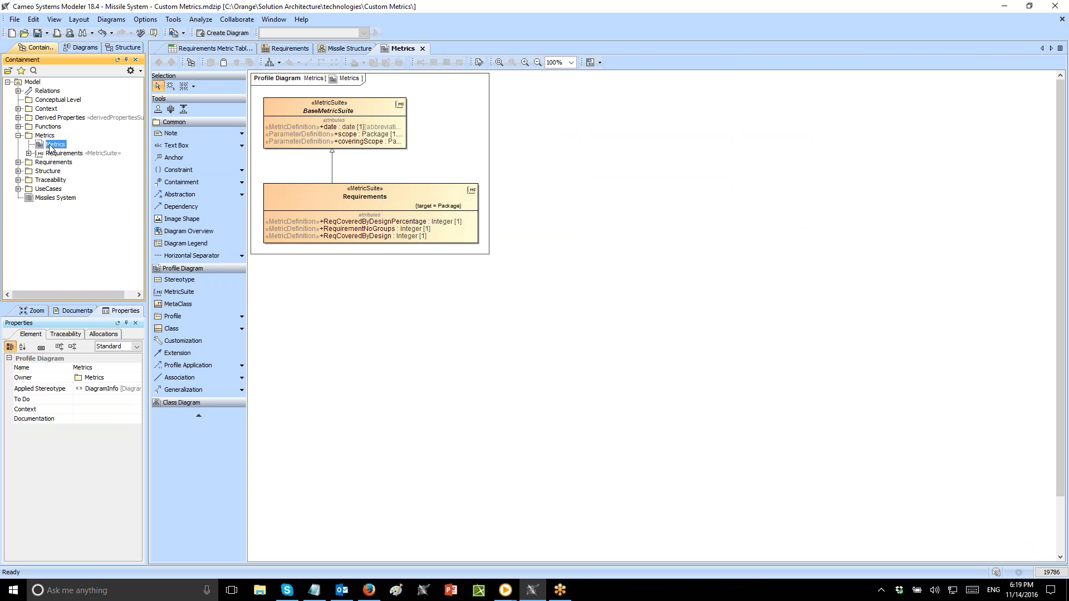
{"action": "left_click", "coordinate": [44, 136]}
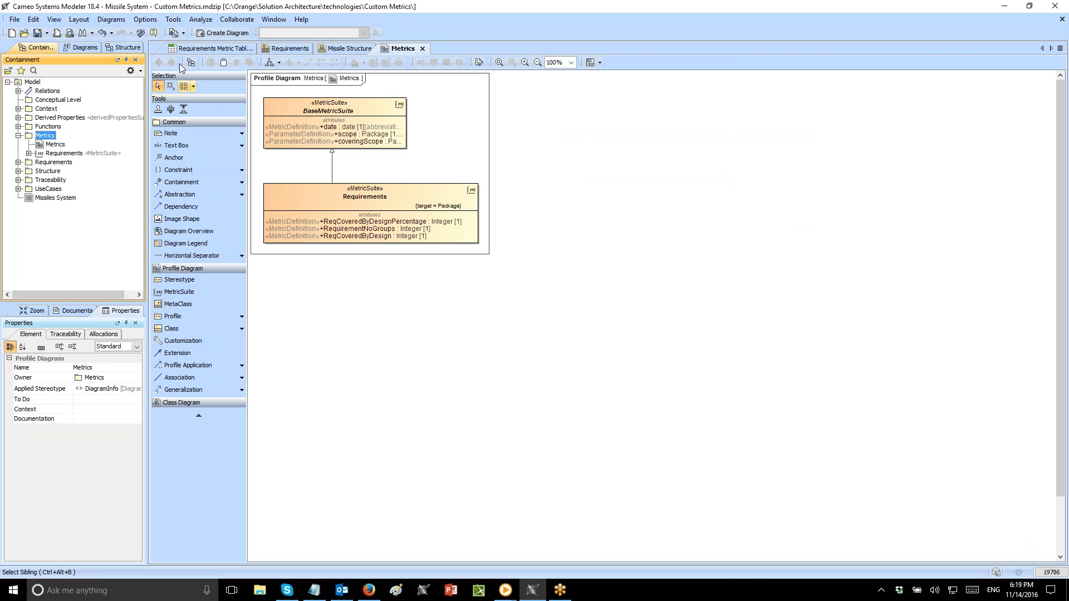
{"action": "left_click", "coordinate": [210, 34]}
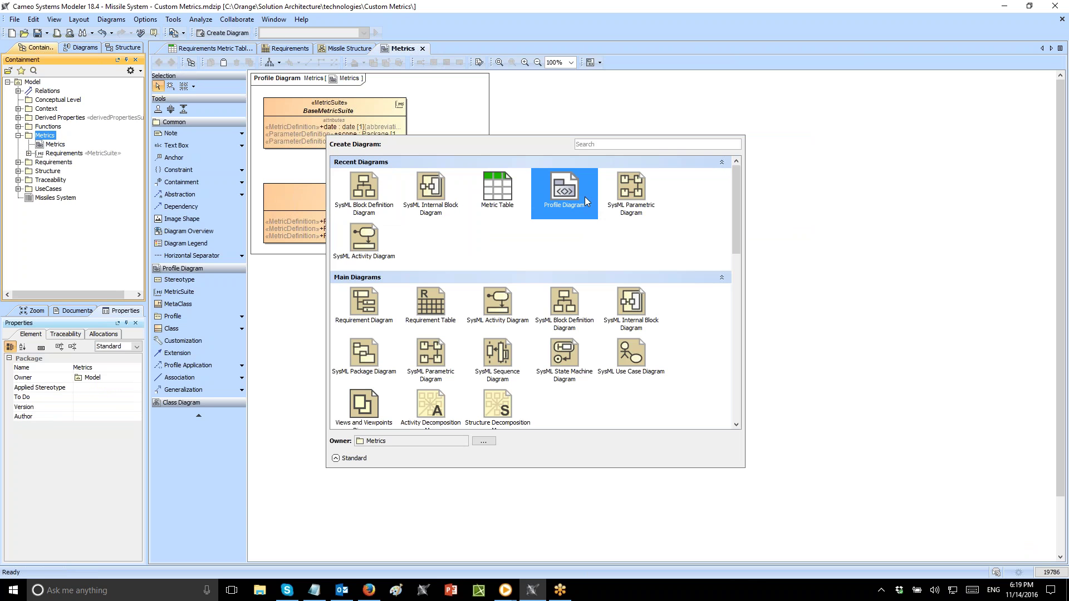
{"action": "type", "text": "pro"}
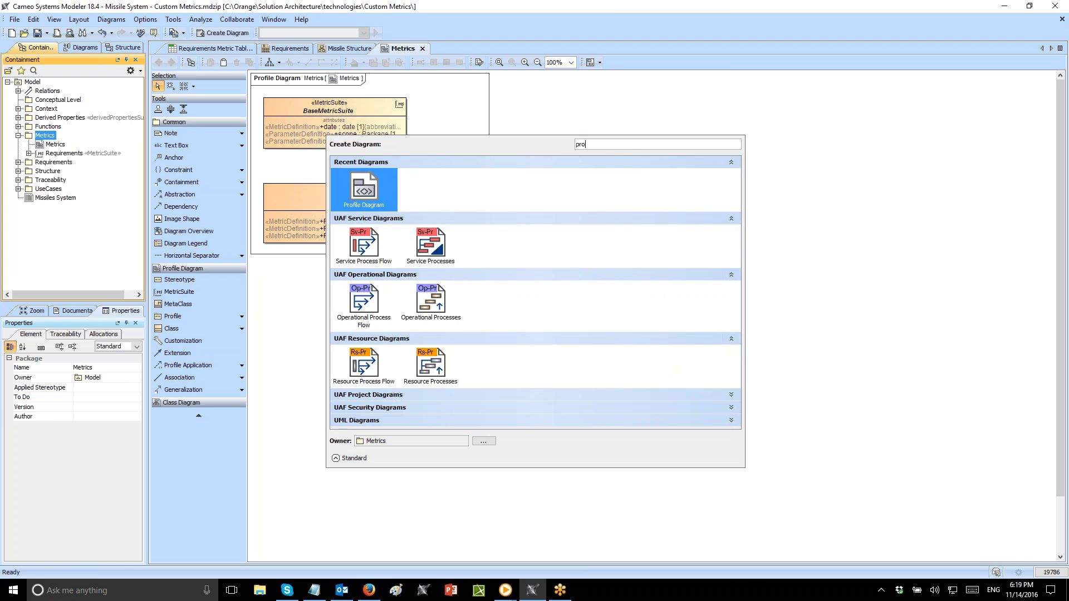
{"action": "left_click", "coordinate": [446, 125]}
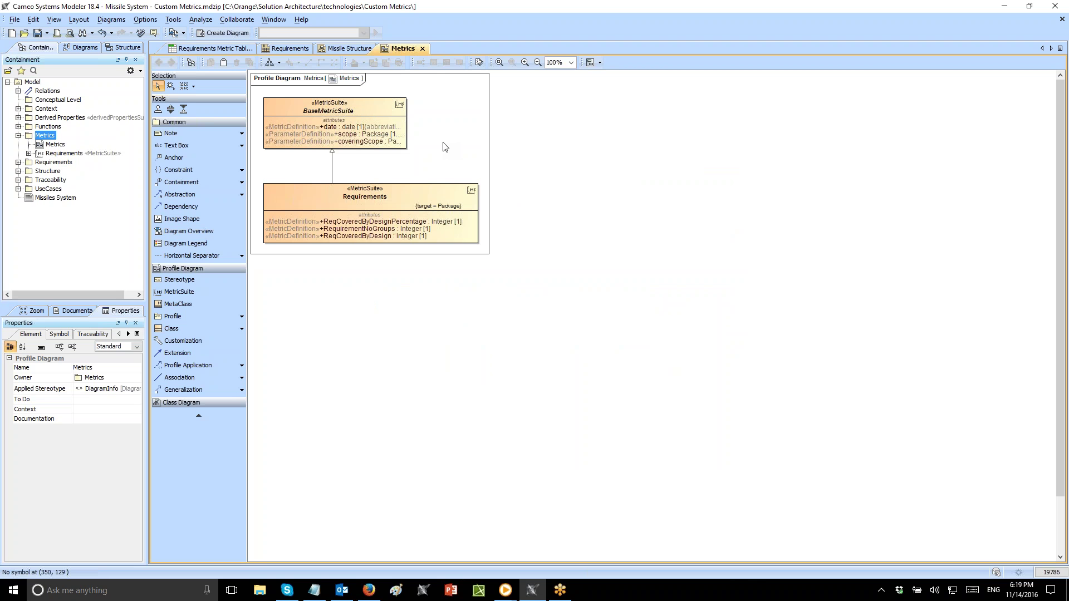
Locate BaseMetricSuite with Quick Find, turn off the filter, and add another BaseMetricSuite shape to the diagram.
{"action": "key", "text": "ctrl+alt+f"}
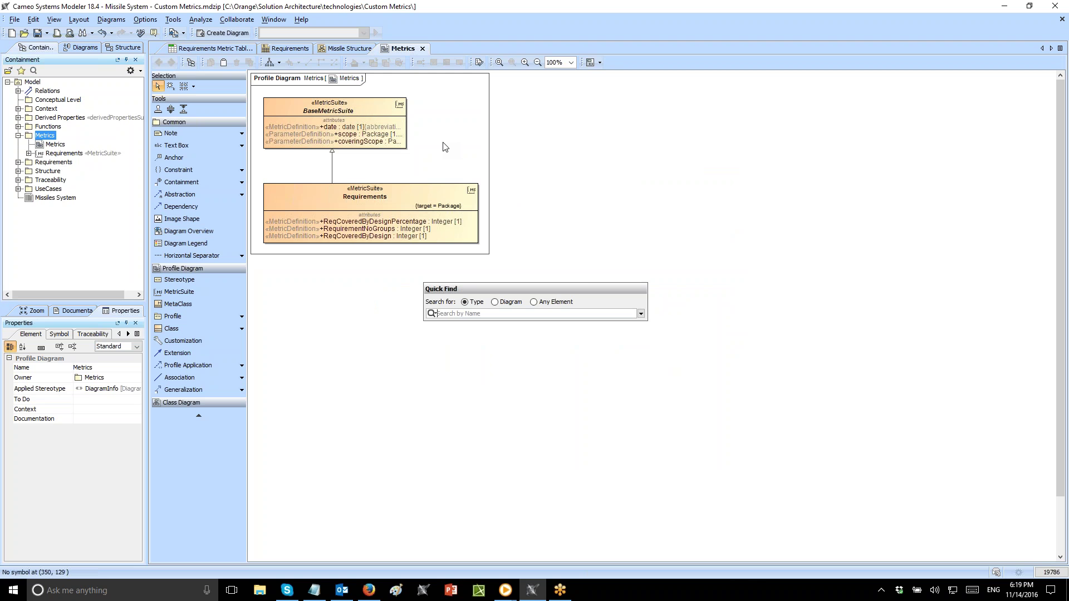
{"action": "type", "text": "metric"}
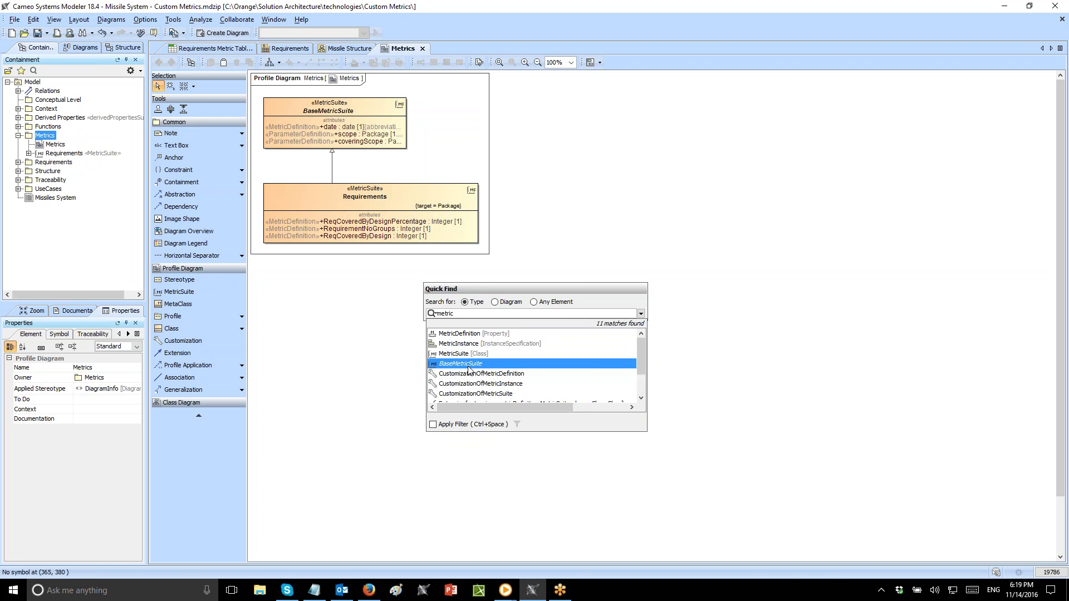
{"action": "left_click", "coordinate": [460, 368]}
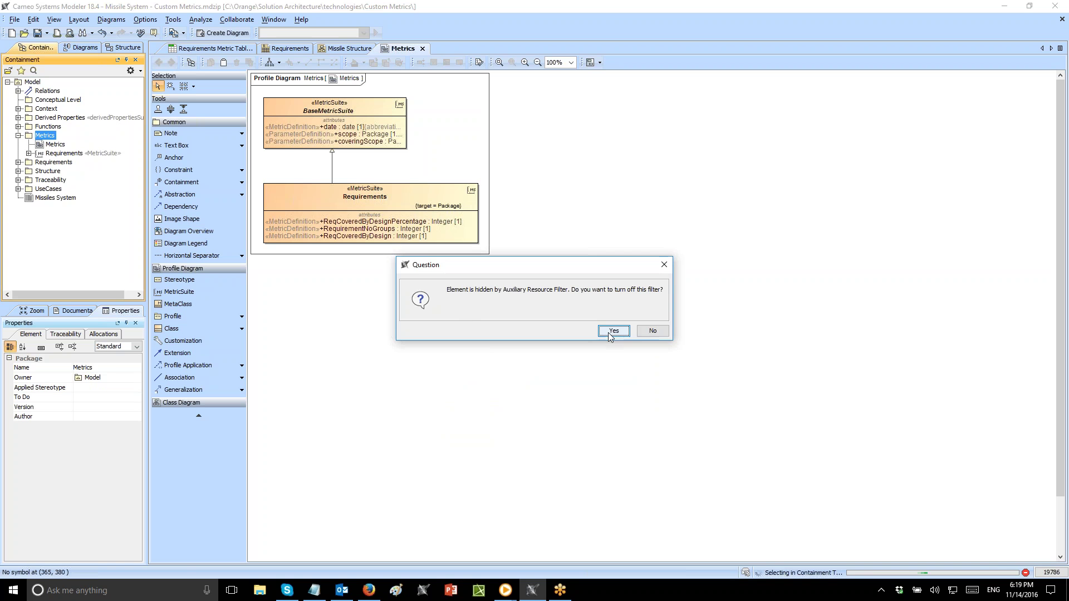
{"action": "left_click", "coordinate": [612, 331]}
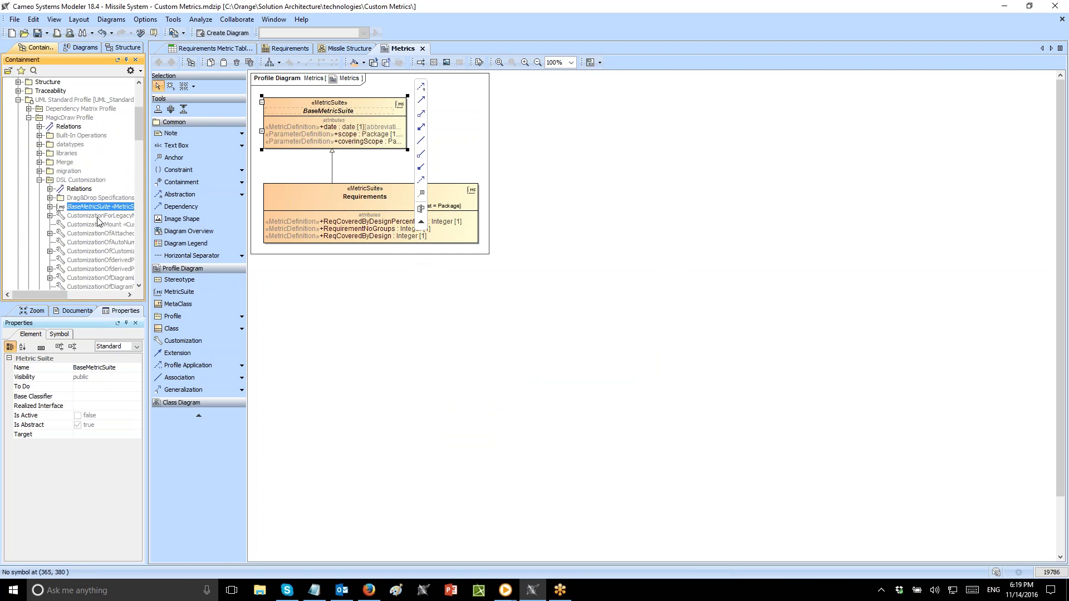
{"action": "scroll", "coordinate": [98, 222], "scroll_direction": "down", "scroll_amount": 2}
{"action": "left_click", "coordinate": [538, 134]}
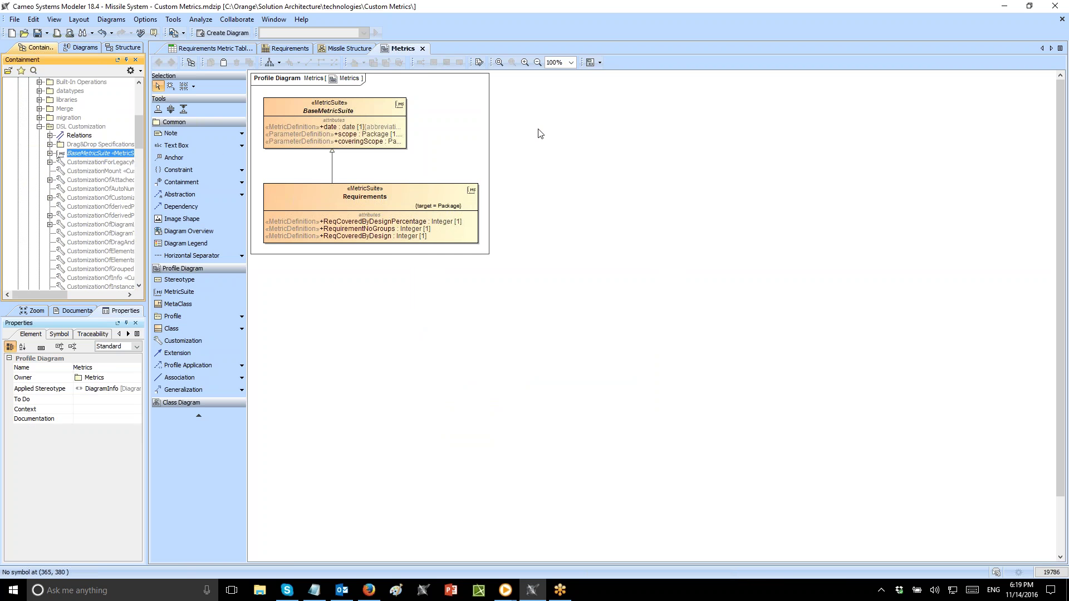
{"action": "key", "text": "ctrl+v"}
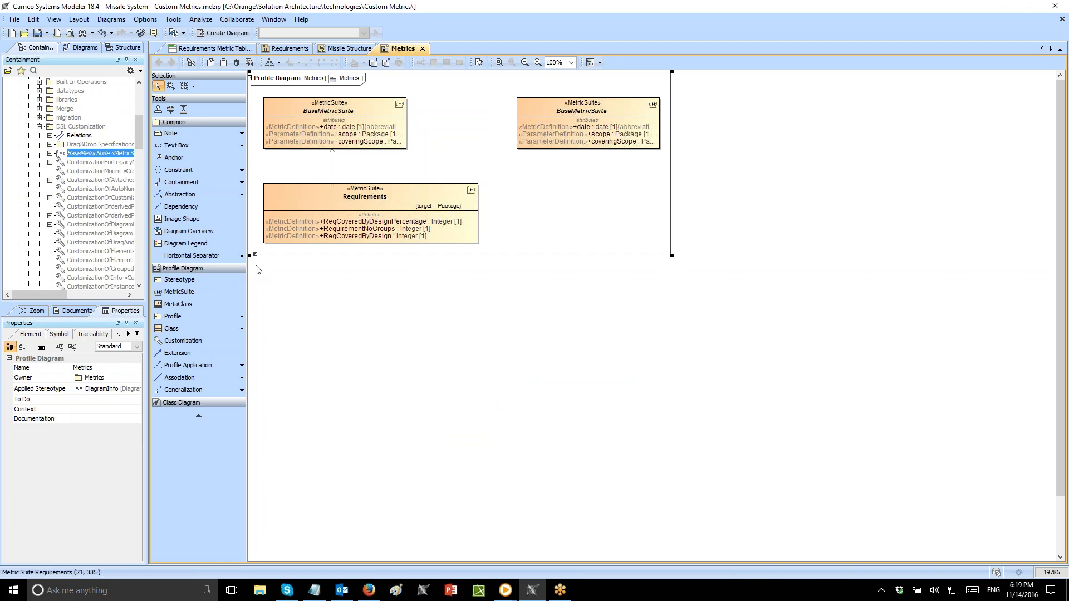
Place a new metric suite named Req2 below the right BaseMetricSuite.
{"action": "left_click", "coordinate": [190, 292]}
{"action": "left_click", "coordinate": [543, 180]}
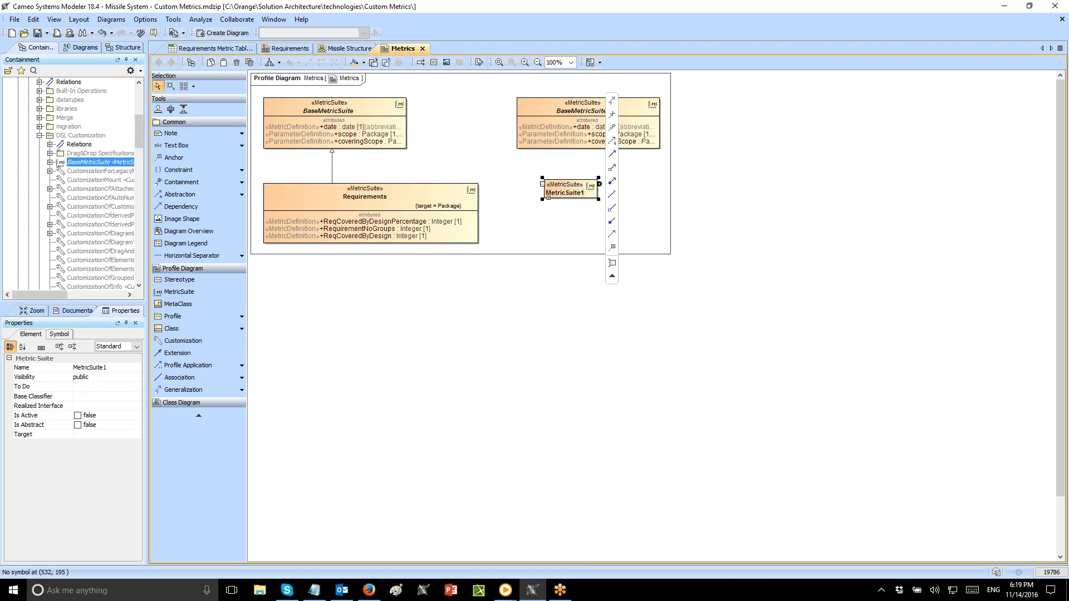
{"action": "type", "text": "De"}
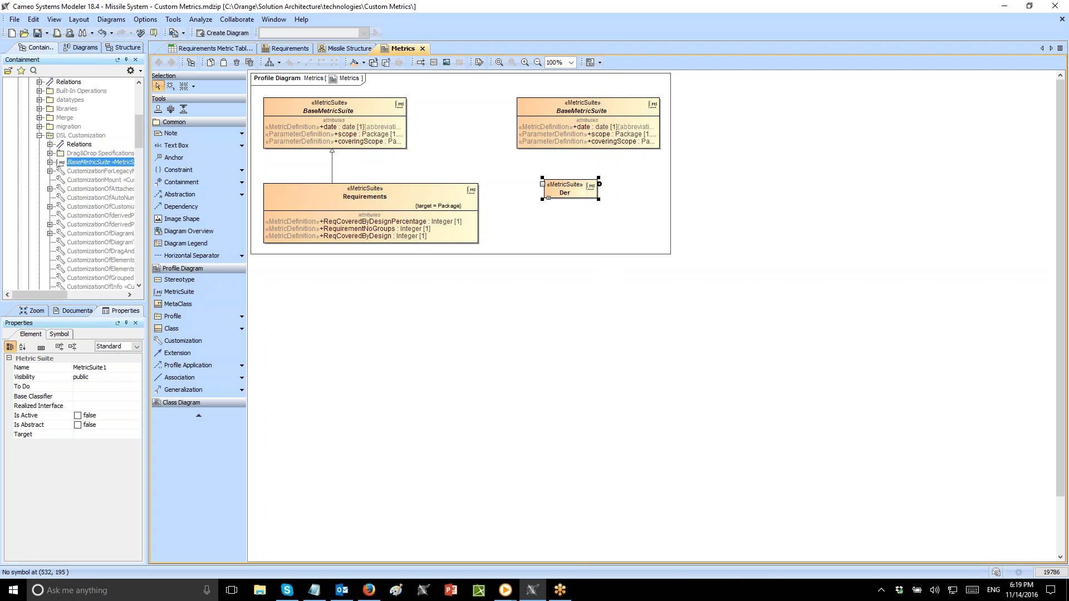
{"action": "type", "text": "Req2"}
{"action": "left_click", "coordinate": [534, 298]}
{"action": "left_click_drag", "start_coordinate": [577, 190], "coordinate": [581, 198]}
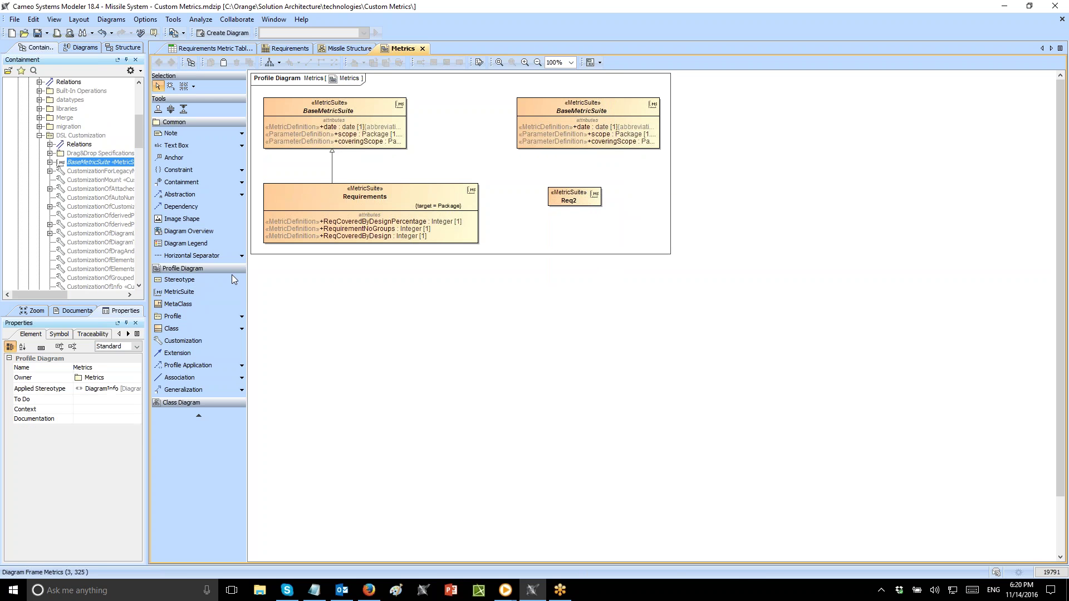
Draw a Generalization from Req2 to the right BaseMetricSuite.
{"action": "left_click", "coordinate": [194, 390]}
{"action": "left_click", "coordinate": [570, 189]}
{"action": "left_click", "coordinate": [577, 128]}
{"action": "left_click", "coordinate": [577, 189]}
{"action": "left_click", "coordinate": [602, 193]}
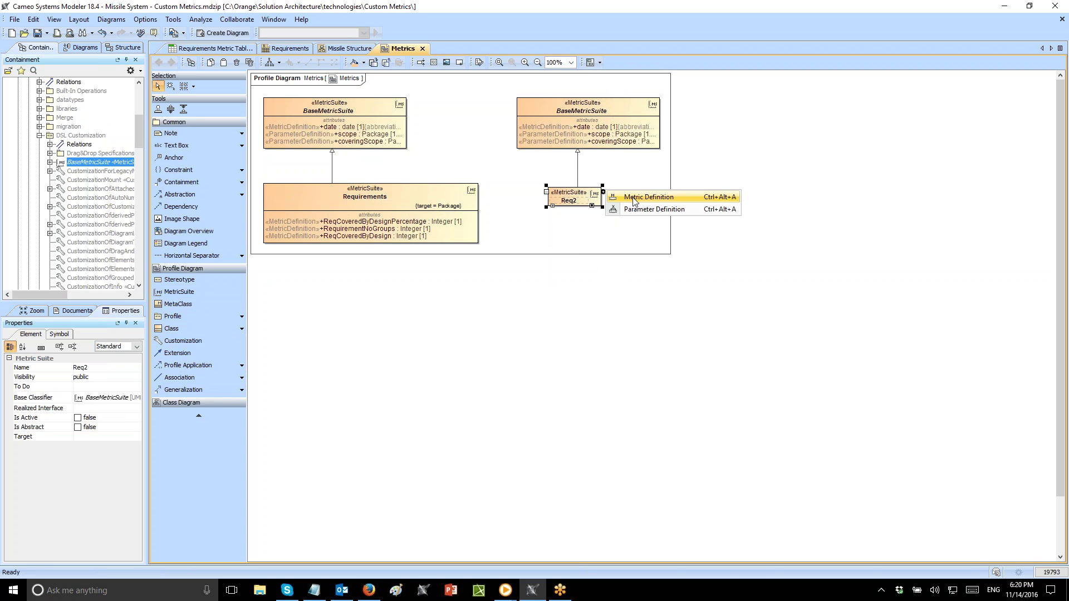
Add a metric definition attribute to Req2 with type Integer.
{"action": "left_click", "coordinate": [634, 198]}
{"action": "left_click", "coordinate": [600, 226]}
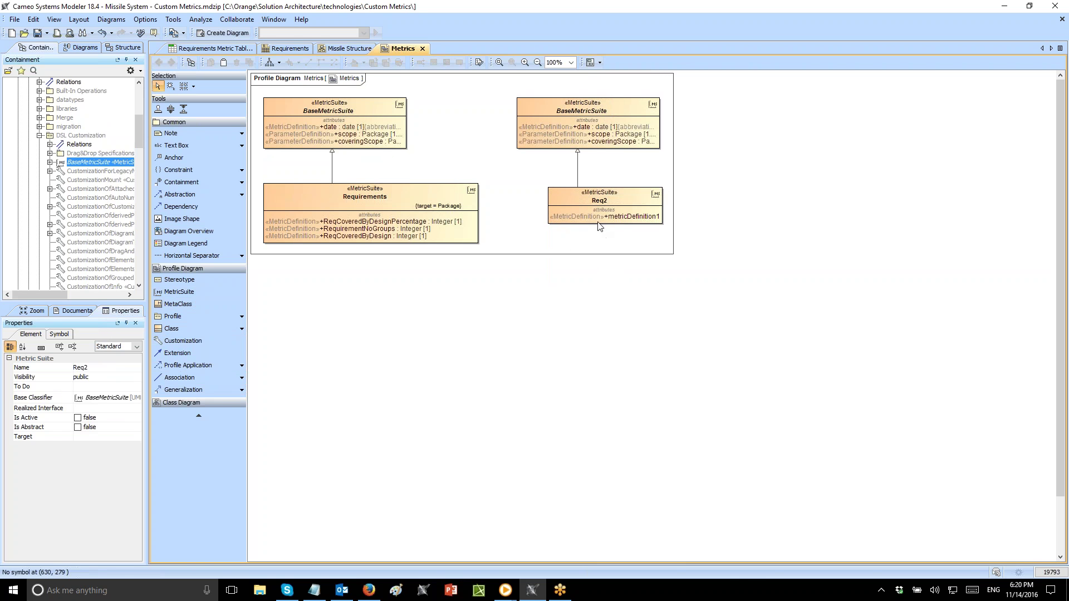
{"action": "left_click", "coordinate": [597, 216]}
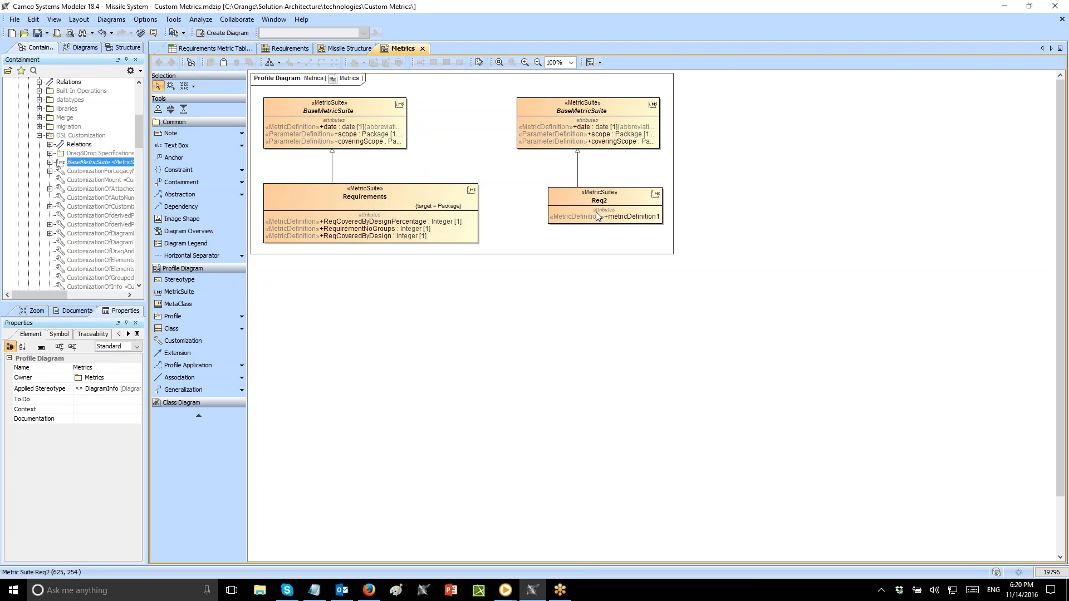
{"action": "left_click", "coordinate": [612, 217]}
{"action": "type", "text": ":"}
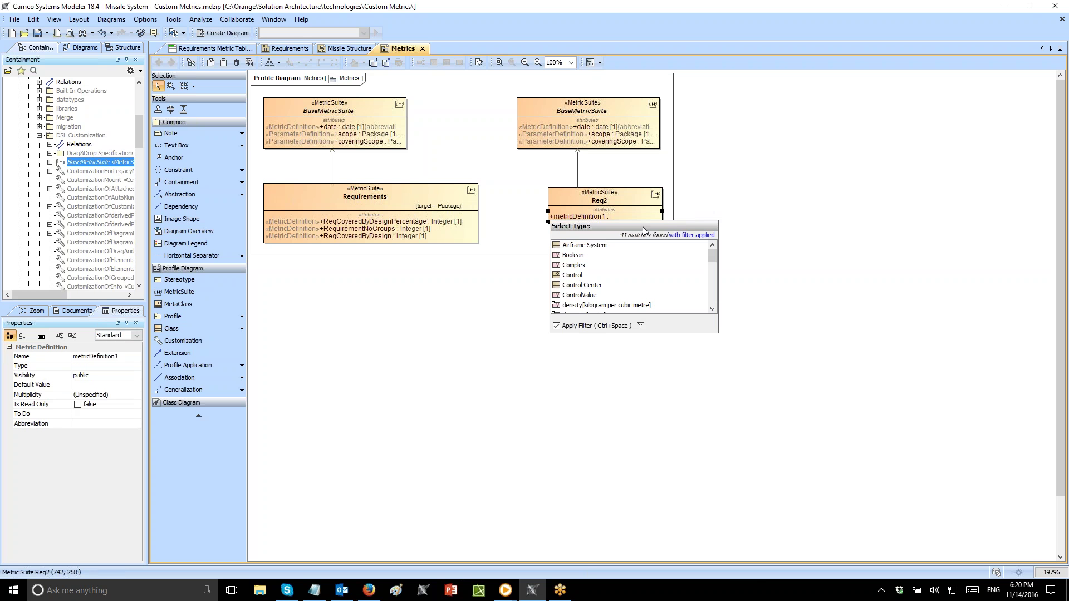
{"action": "type", "text": " inte"}
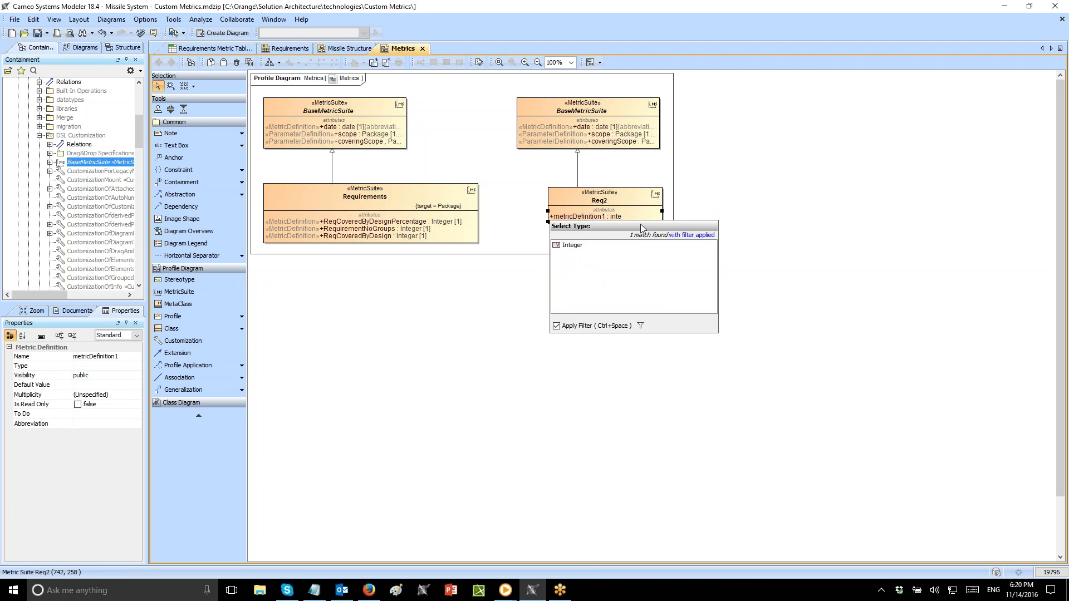
{"action": "left_click", "coordinate": [566, 329]}
{"action": "left_click", "coordinate": [574, 245]}
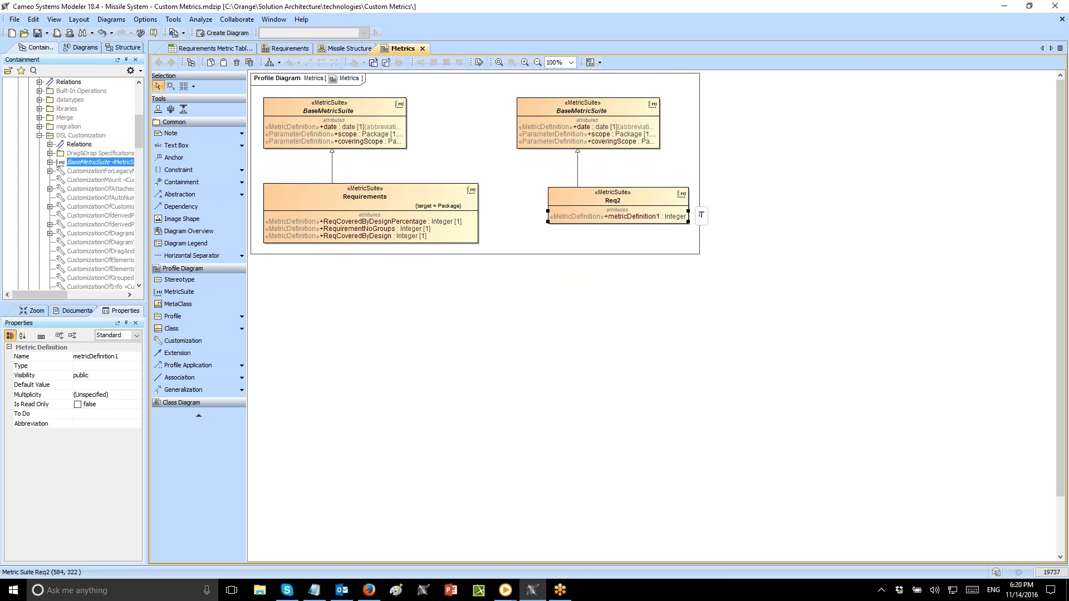
{"action": "left_click", "coordinate": [663, 235]}
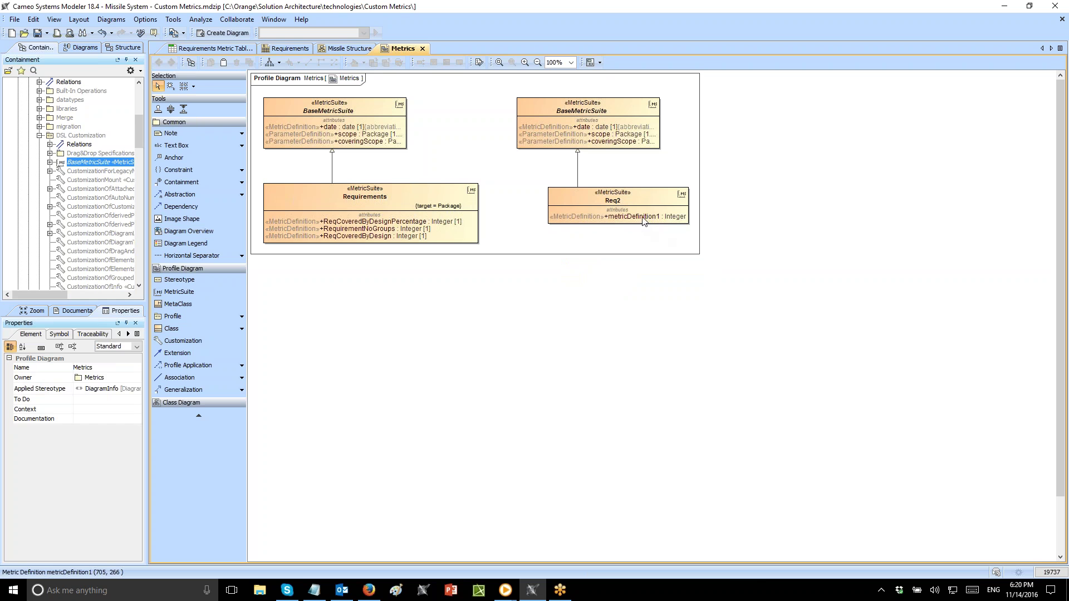
Rename the metricDefinition1 attribute to Requirements.
{"action": "left_click", "coordinate": [637, 217]}
{"action": "left_click", "coordinate": [637, 217]}
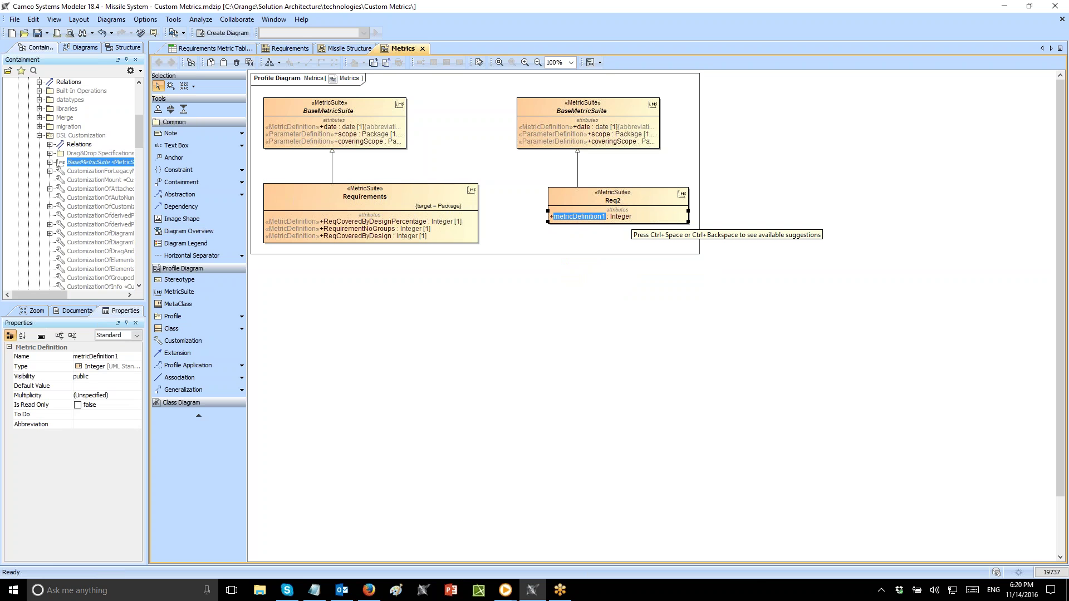
{"action": "type", "text": "Requirements"}
{"action": "key", "text": "Return"}
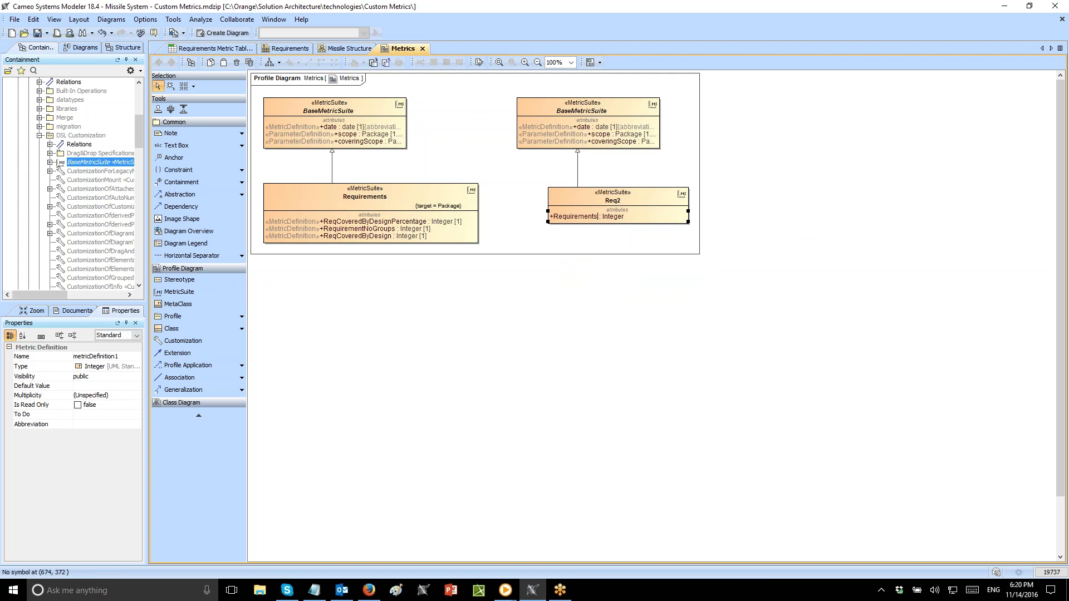
{"action": "left_click", "coordinate": [626, 293]}
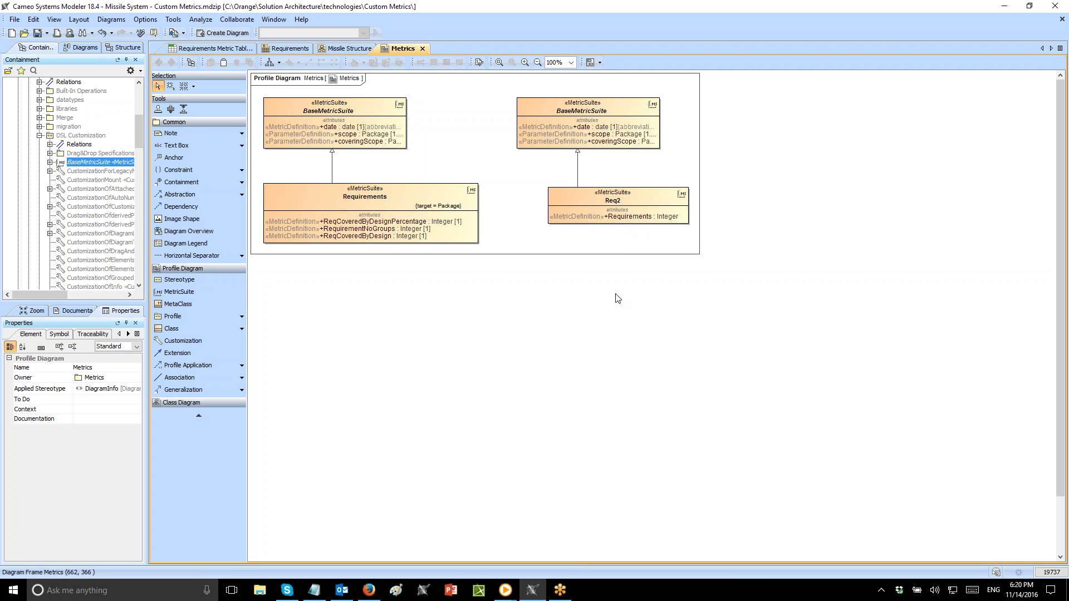
Set Req2's target tag value to Package, found by searching 'pack'.
{"action": "double_click", "coordinate": [623, 192]}
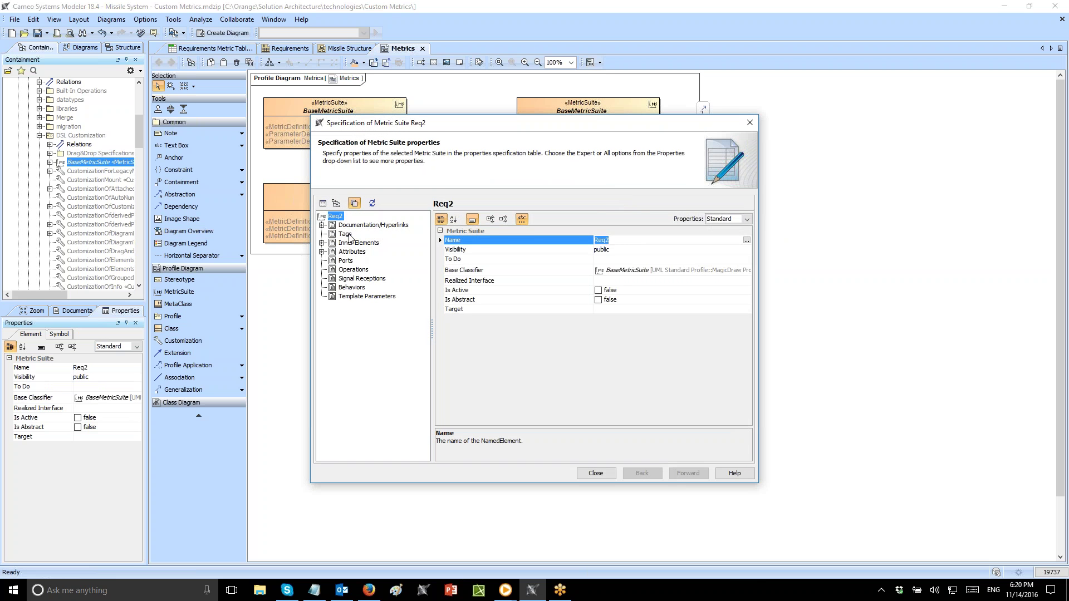
{"action": "left_click", "coordinate": [345, 234]}
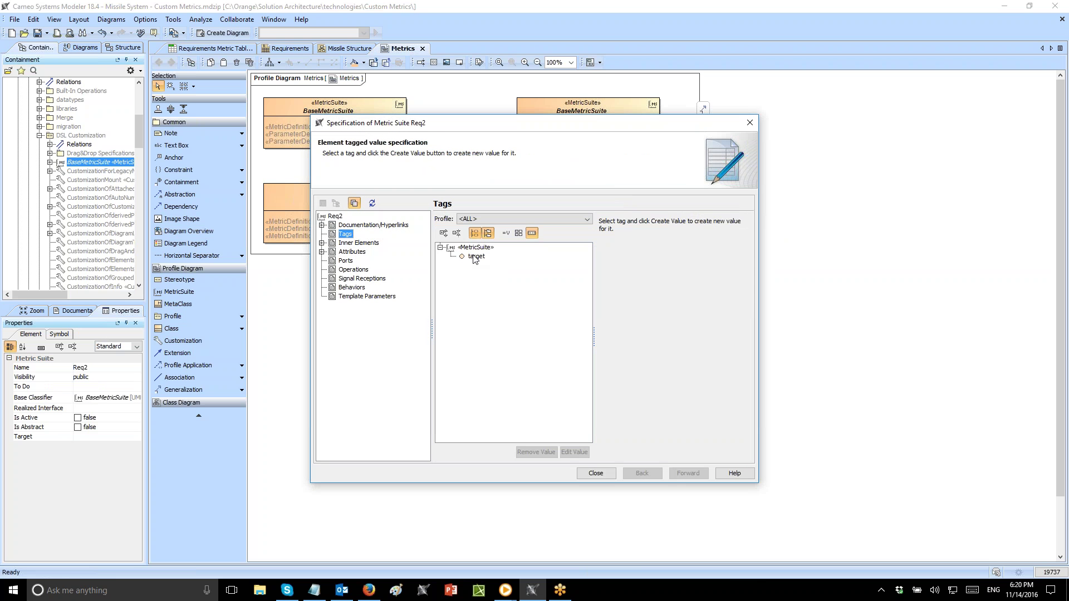
{"action": "left_click", "coordinate": [475, 257]}
{"action": "left_click", "coordinate": [536, 451]}
{"action": "left_click", "coordinate": [428, 202]}
{"action": "type", "text": "pack"}
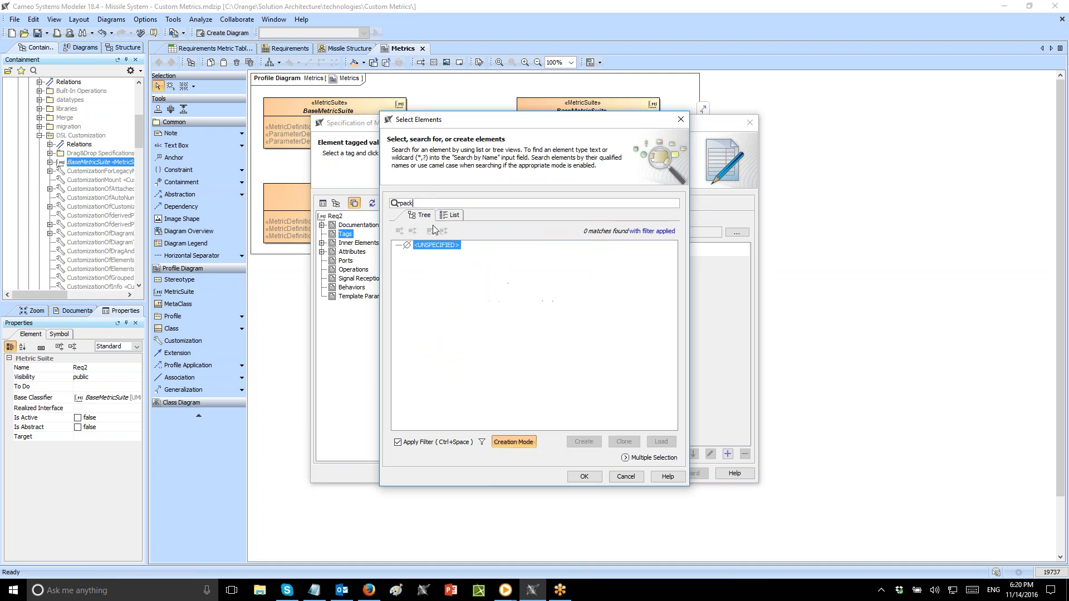
{"action": "left_click", "coordinate": [451, 215]}
{"action": "left_click", "coordinate": [423, 444]}
{"action": "double_click", "coordinate": [414, 256]}
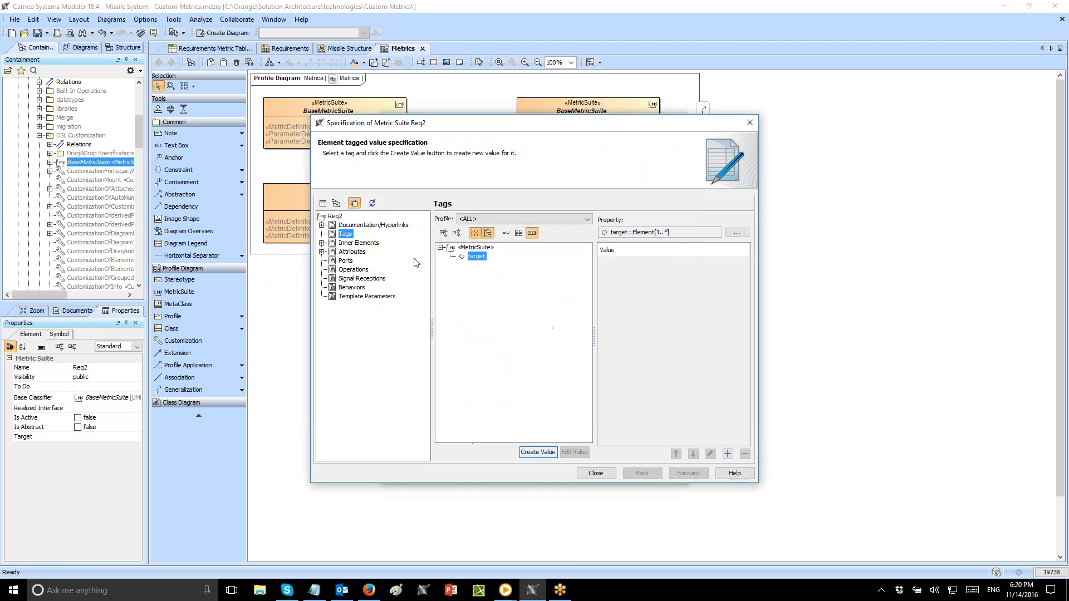
{"action": "left_click", "coordinate": [612, 476]}
Nudge Req2 left on the diagram and open the Requirements attribute's specification at Default Value.
{"action": "left_click", "coordinate": [632, 452]}
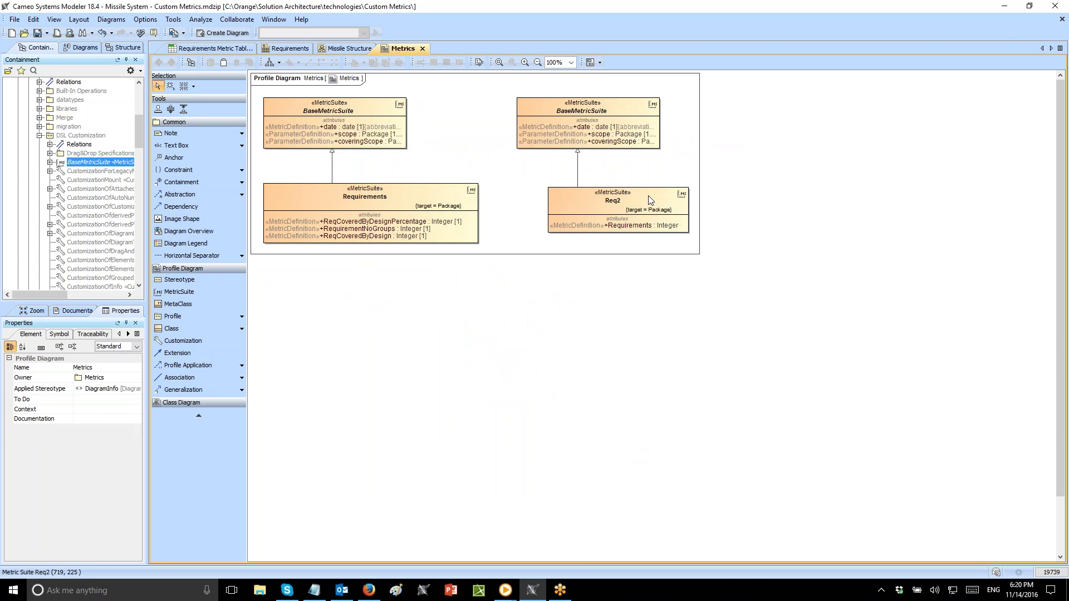
{"action": "left_click_drag", "start_coordinate": [590, 211], "coordinate": [567, 211]}
{"action": "left_click", "coordinate": [572, 298]}
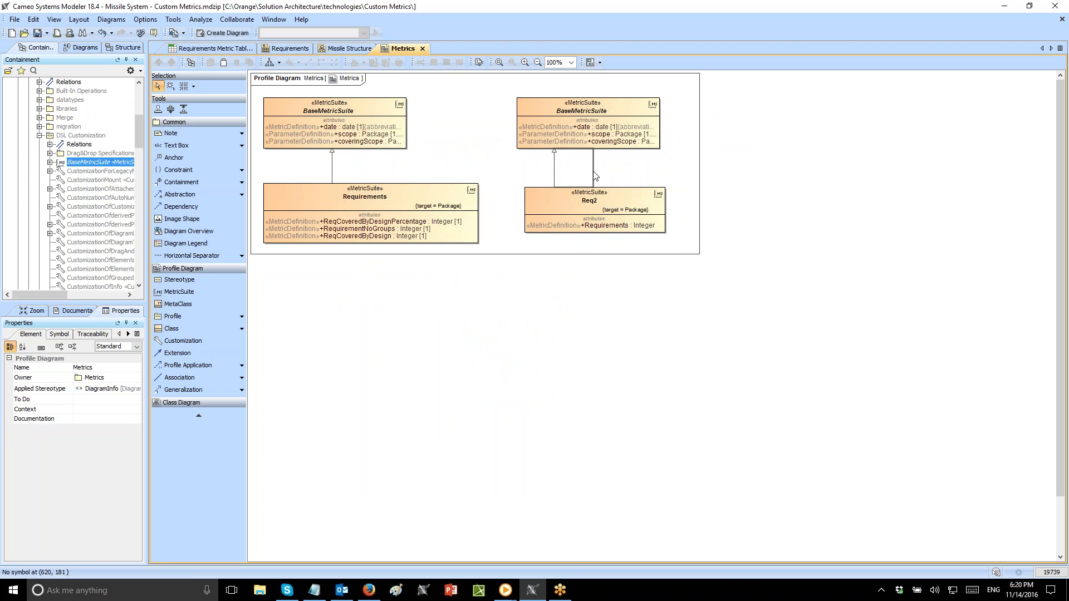
{"action": "left_click", "coordinate": [599, 226]}
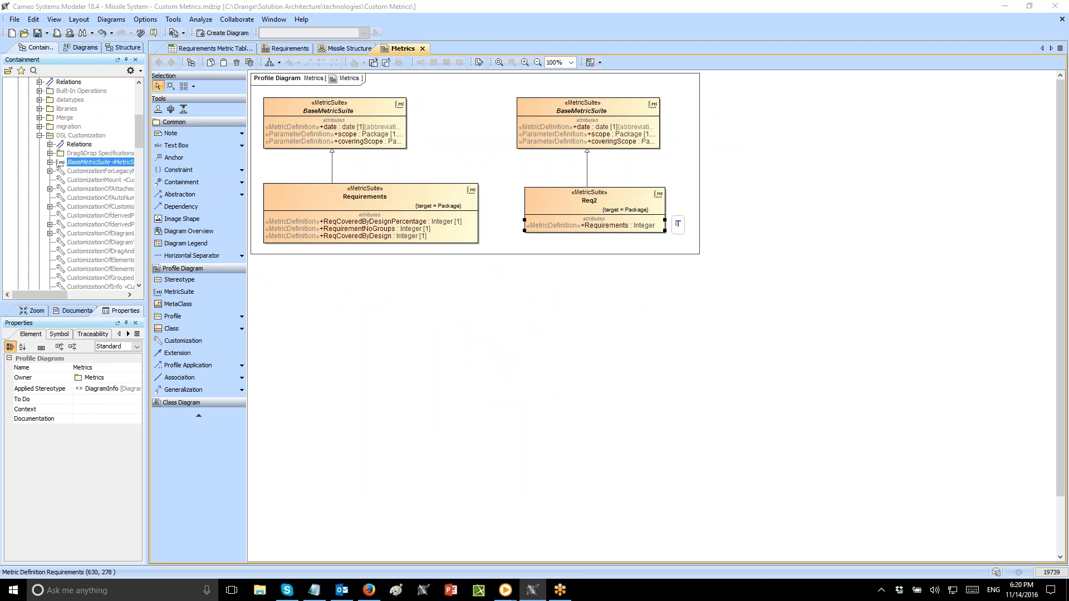
{"action": "key", "text": "Return"}
{"action": "left_click", "coordinate": [477, 270]}
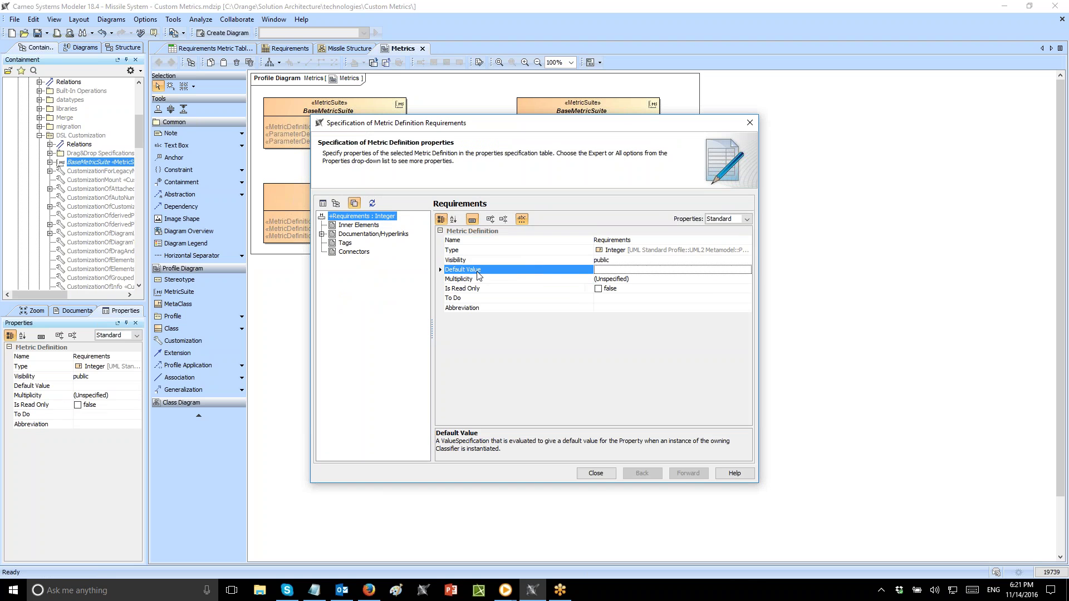
Make the Requirements default value an expression in the StructuredExpression language.
{"action": "left_click", "coordinate": [625, 272]}
{"action": "left_click", "coordinate": [747, 269]}
{"action": "mouse_move", "coordinate": [791, 277]}
{"action": "left_click", "coordinate": [882, 280]}
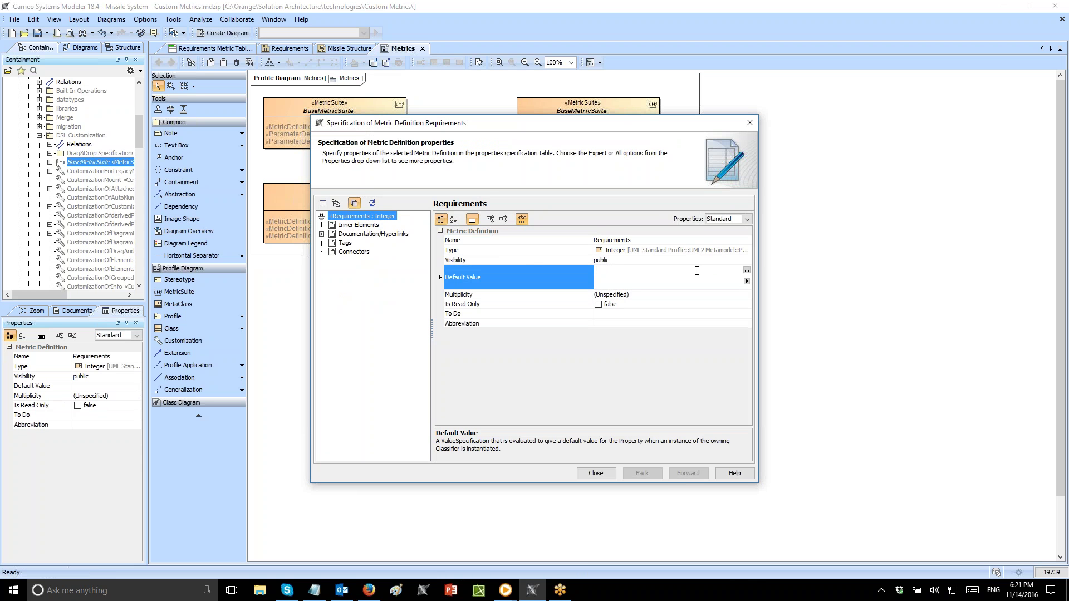
{"action": "left_click", "coordinate": [747, 270]}
{"action": "left_click", "coordinate": [743, 206]}
{"action": "scroll", "coordinate": [356, 257], "scroll_direction": "down", "scroll_amount": 3}
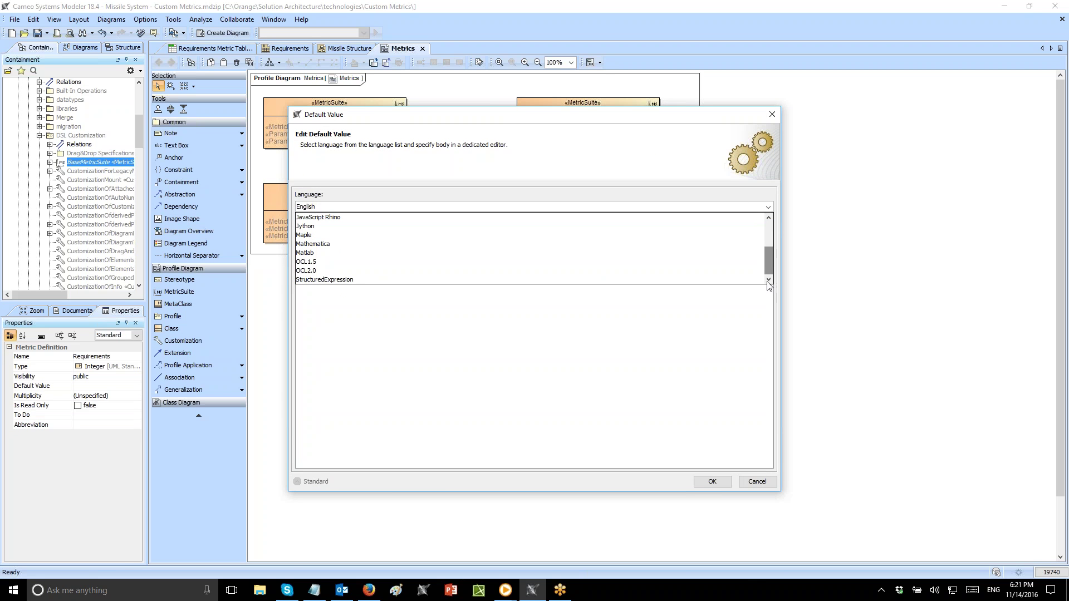
{"action": "left_click", "coordinate": [340, 281]}
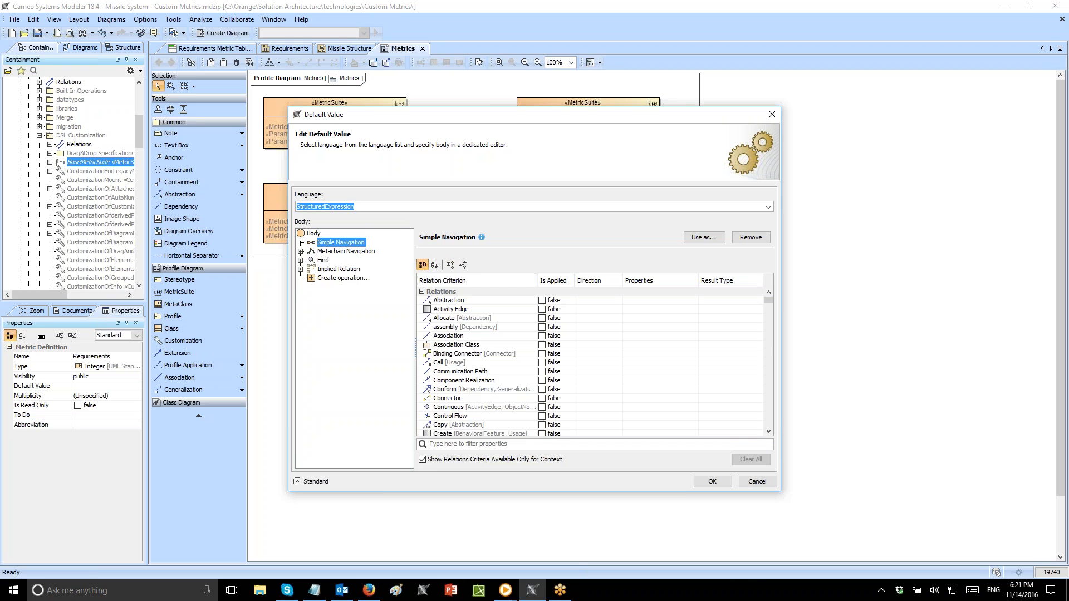
Set the Find operation's type to Requirement, including its subtypes.
{"action": "left_click", "coordinate": [323, 260]}
{"action": "left_click", "coordinate": [749, 308]}
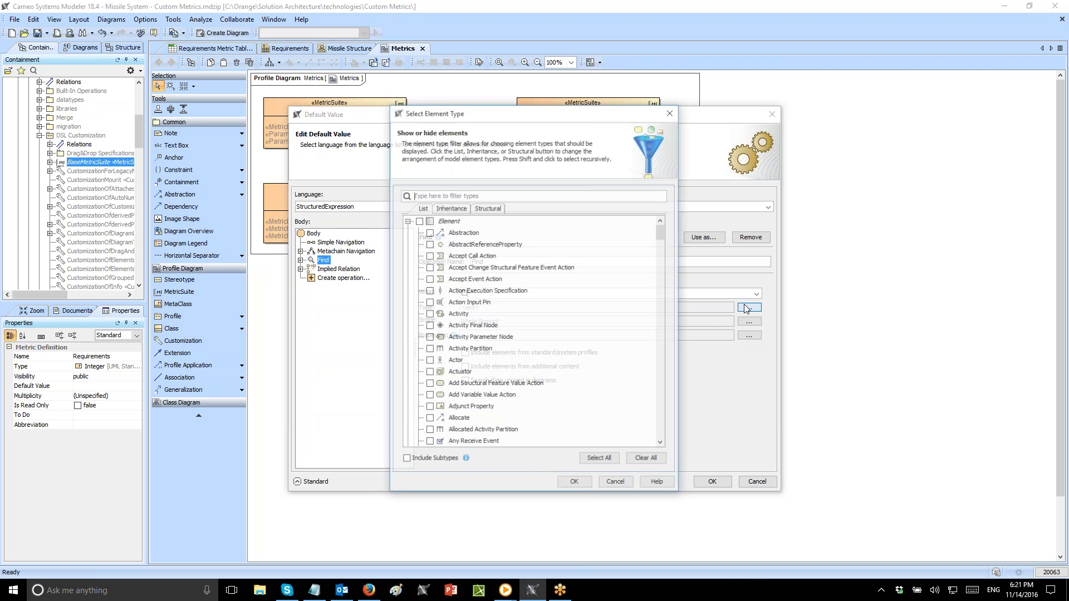
{"action": "type", "text": "require"}
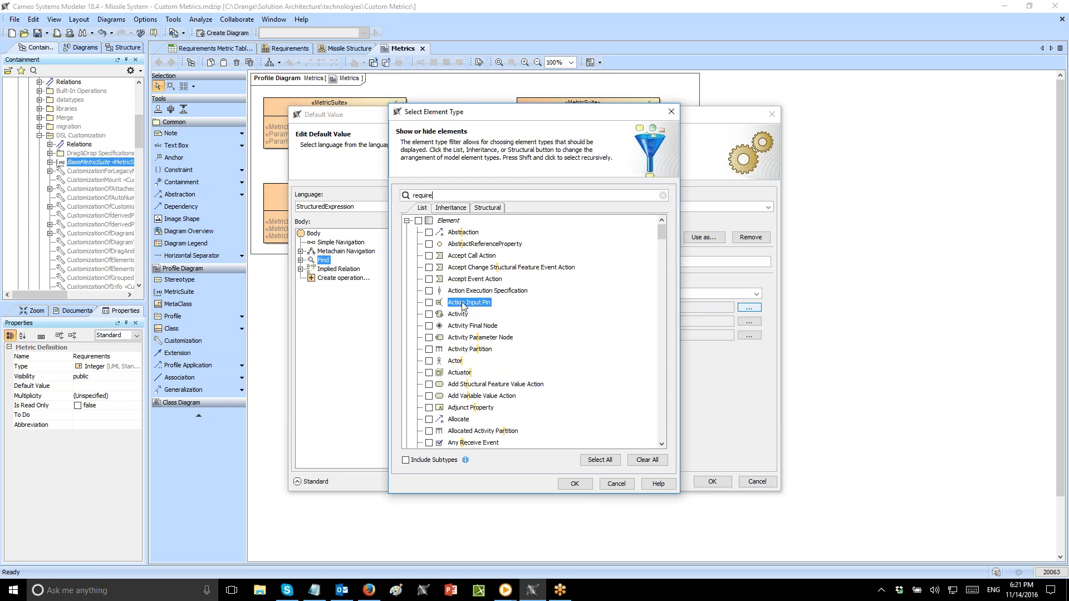
{"action": "left_click", "coordinate": [429, 303]}
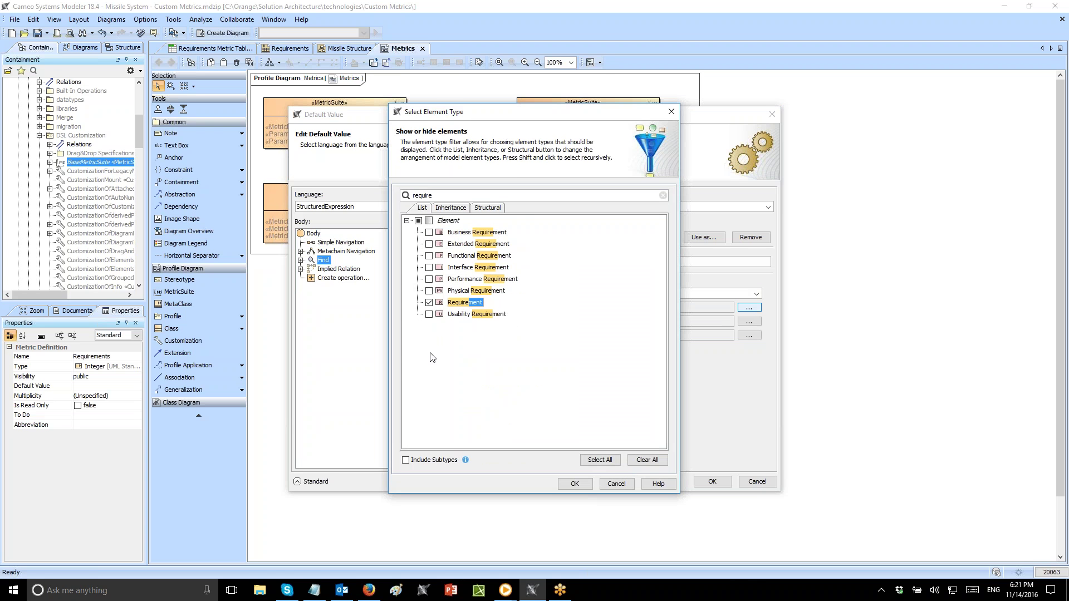
{"action": "left_click", "coordinate": [406, 461]}
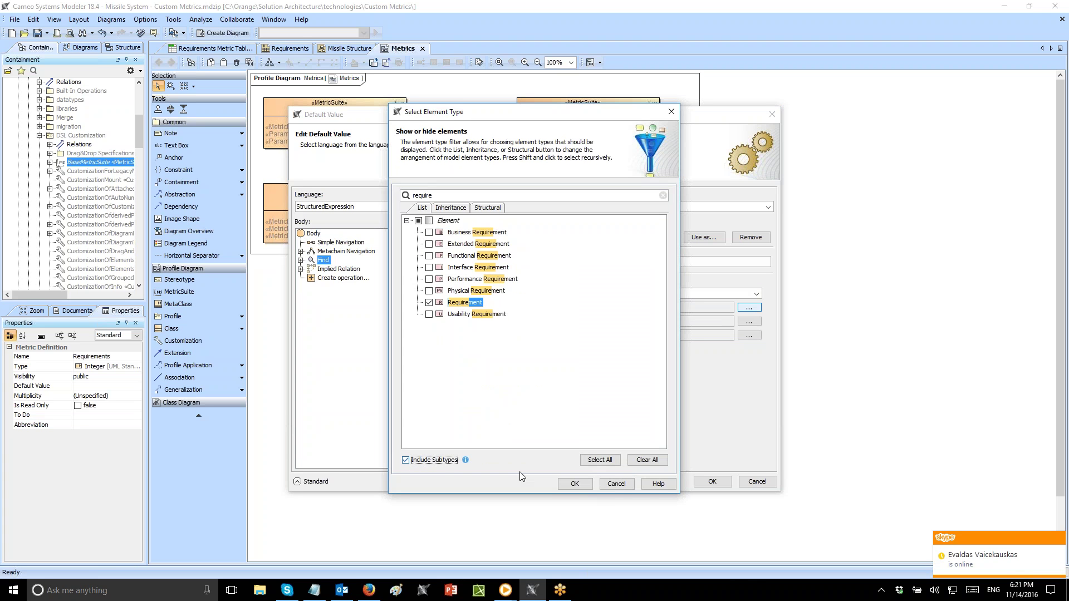
{"action": "left_click", "coordinate": [569, 484]}
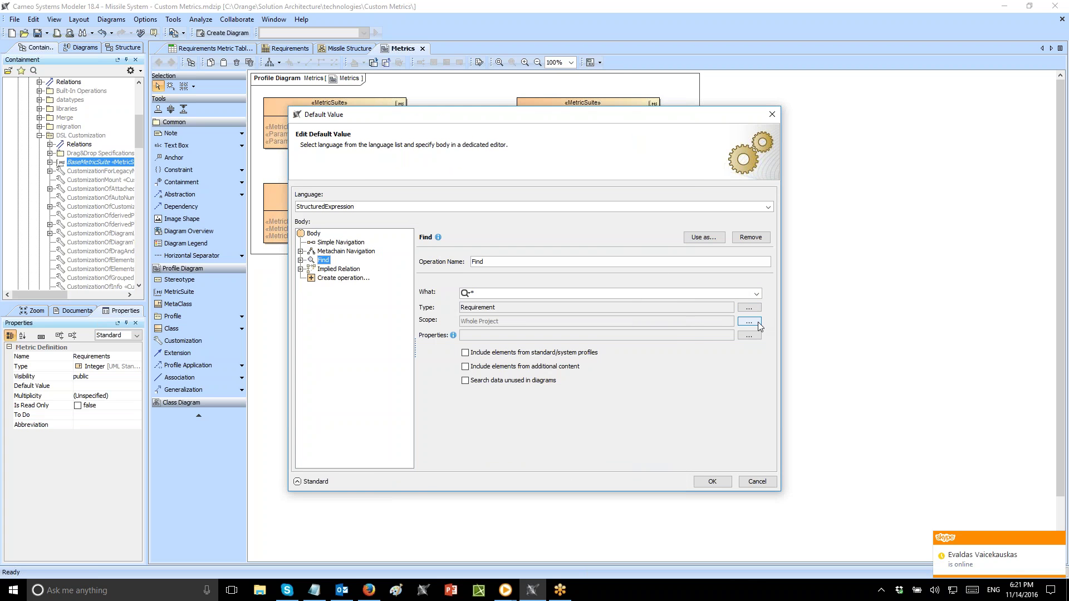
{"action": "left_click", "coordinate": [757, 322]}
Scope Find to Model and add a Script operation using JavaScript.
{"action": "double_click", "coordinate": [410, 246]}
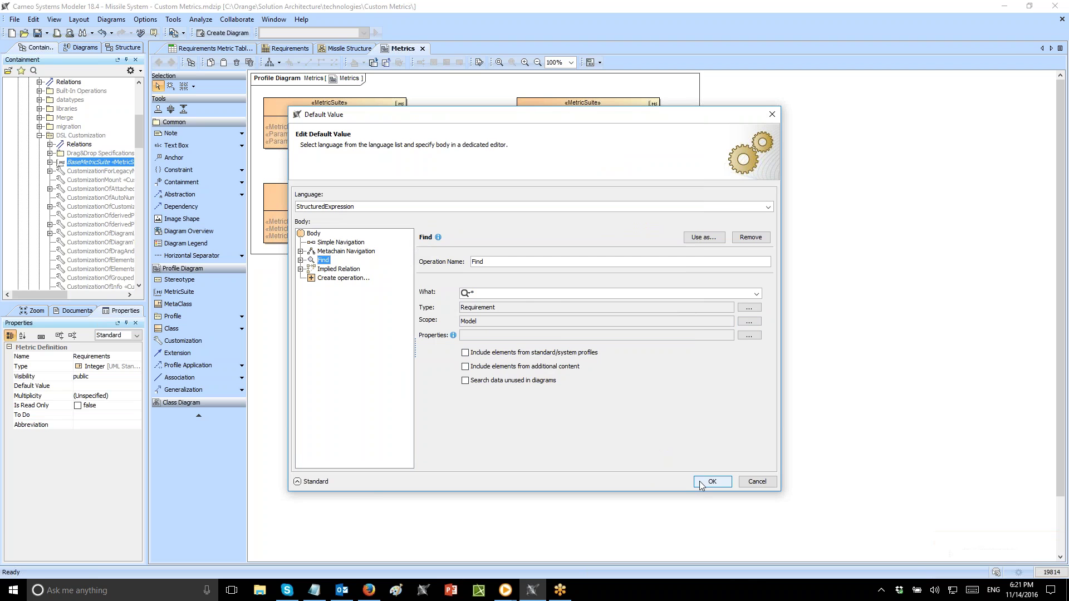
{"action": "left_click", "coordinate": [320, 280]}
{"action": "left_click", "coordinate": [562, 348]}
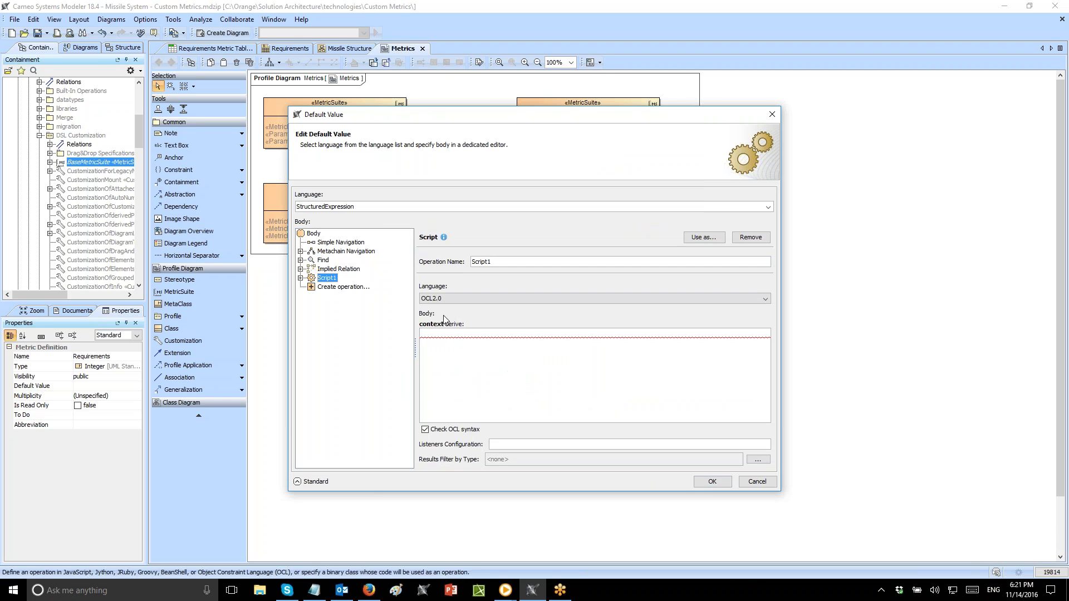
{"action": "left_click", "coordinate": [764, 299]}
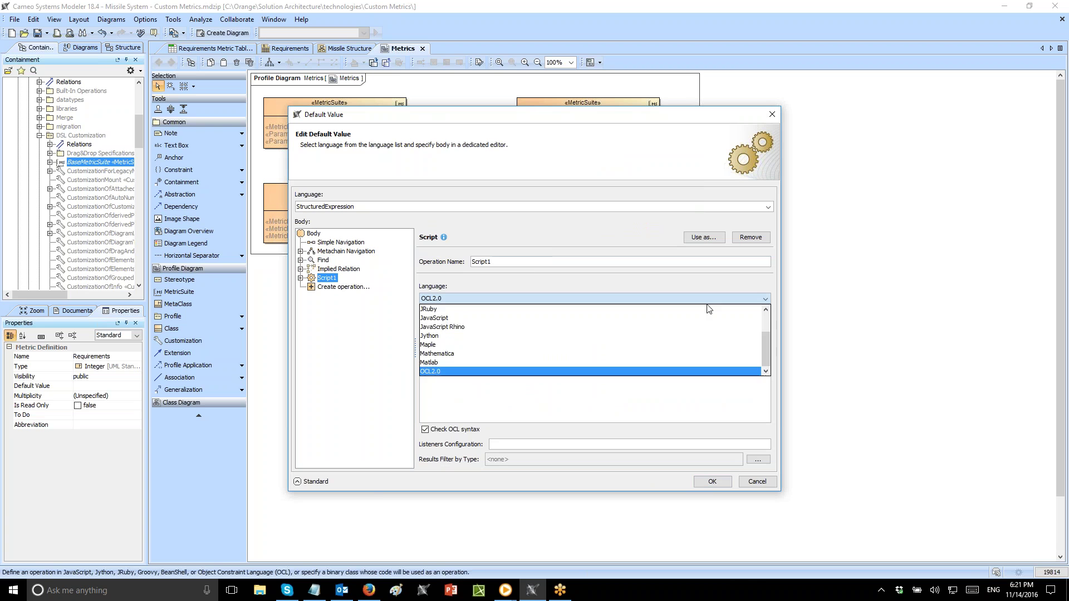
{"action": "left_click", "coordinate": [445, 318]}
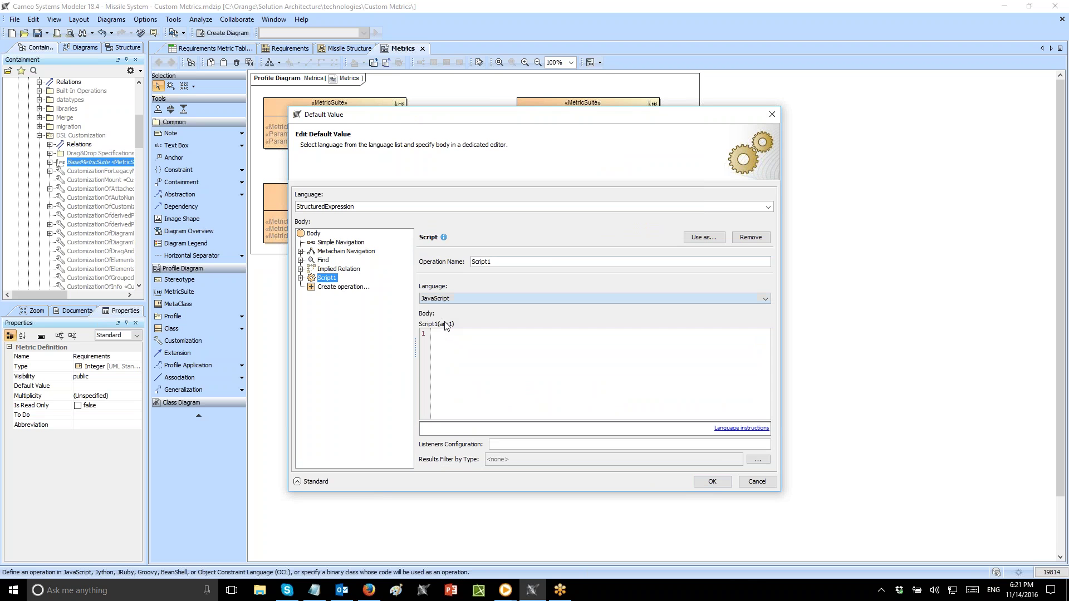
Feed the Find result into arg1, set the script body to arg1.size(), and confirm.
{"action": "left_click", "coordinate": [301, 278]}
{"action": "left_click", "coordinate": [331, 288]}
{"action": "left_click", "coordinate": [327, 279]}
{"action": "left_click_drag", "start_coordinate": [321, 265], "coordinate": [336, 288]}
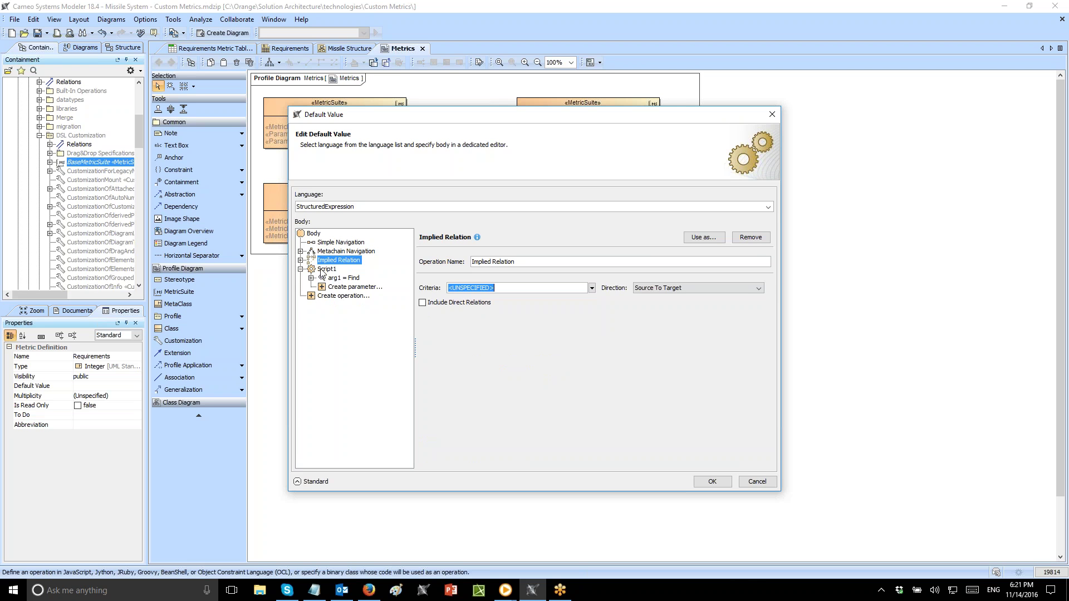
{"action": "left_click", "coordinate": [326, 270]}
{"action": "left_click", "coordinate": [455, 341]}
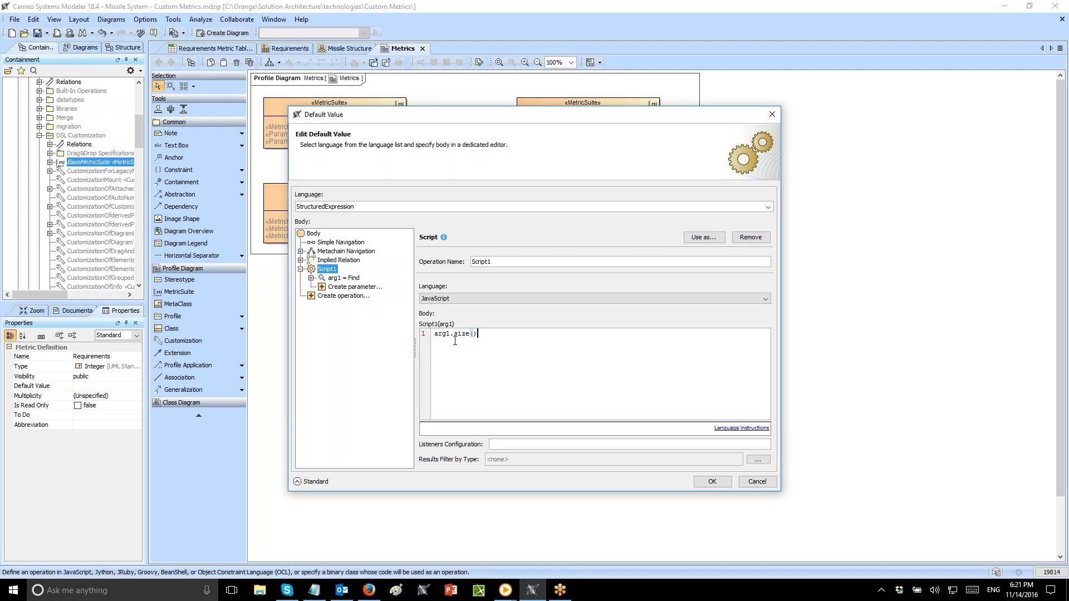
{"action": "left_click", "coordinate": [338, 278]}
{"action": "left_click", "coordinate": [330, 271]}
{"action": "left_click", "coordinate": [334, 278]}
{"action": "left_click", "coordinate": [331, 286]}
{"action": "left_click", "coordinate": [329, 270]}
{"action": "left_click", "coordinate": [711, 482]}
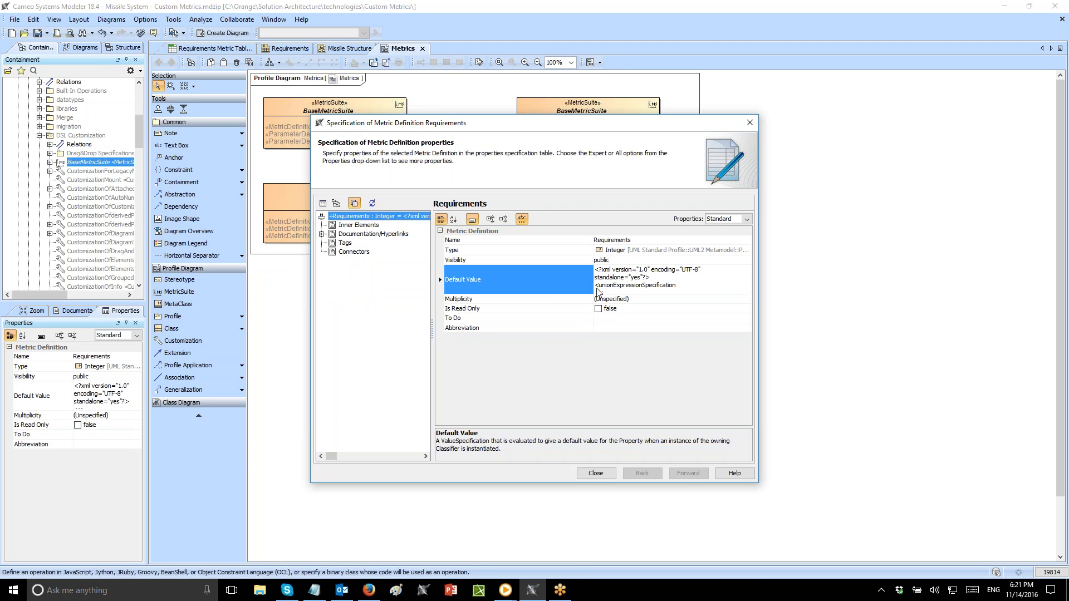
{"action": "left_click", "coordinate": [595, 473]}
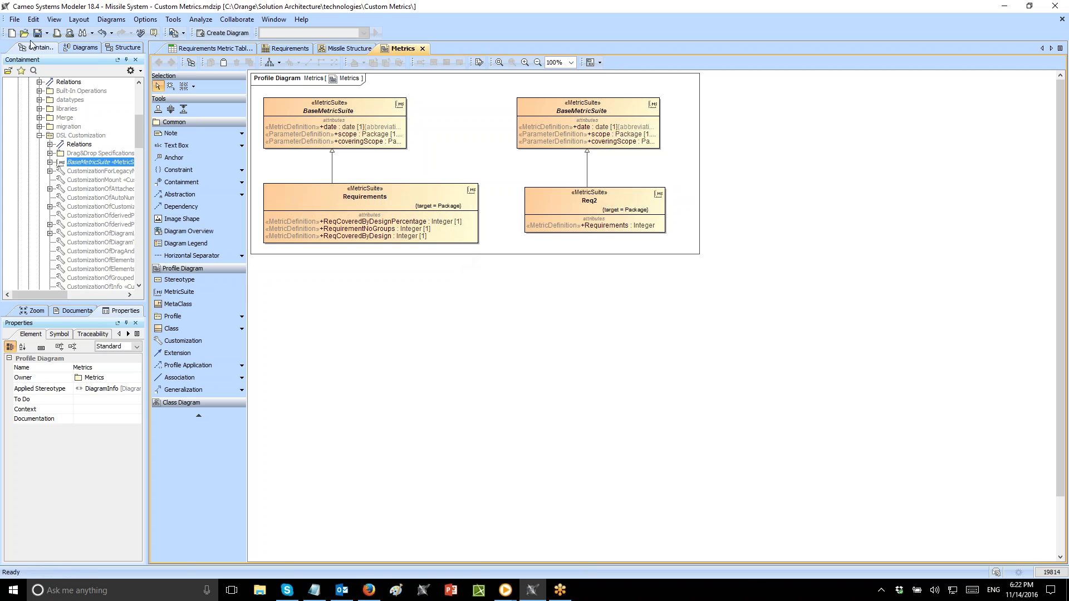
Save the project and collapse the containment tree down to the Requirements package.
{"action": "left_click", "coordinate": [37, 33]}
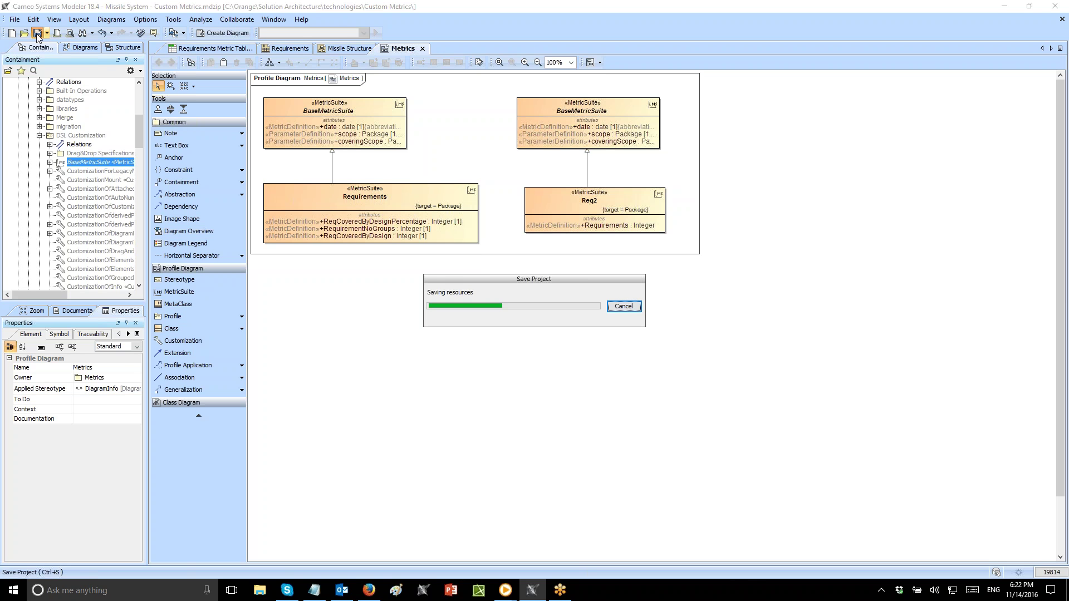
{"action": "left_click", "coordinate": [40, 135]}
{"action": "scroll", "coordinate": [19, 216], "scroll_direction": "up", "scroll_amount": 6}
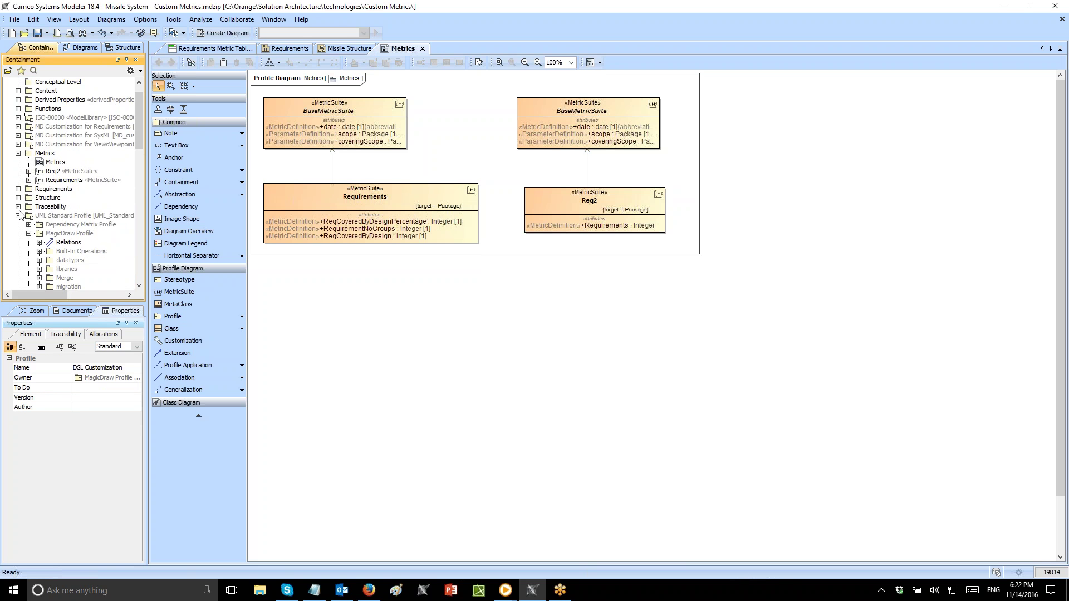
{"action": "left_click", "coordinate": [20, 216]}
{"action": "left_click", "coordinate": [19, 171]}
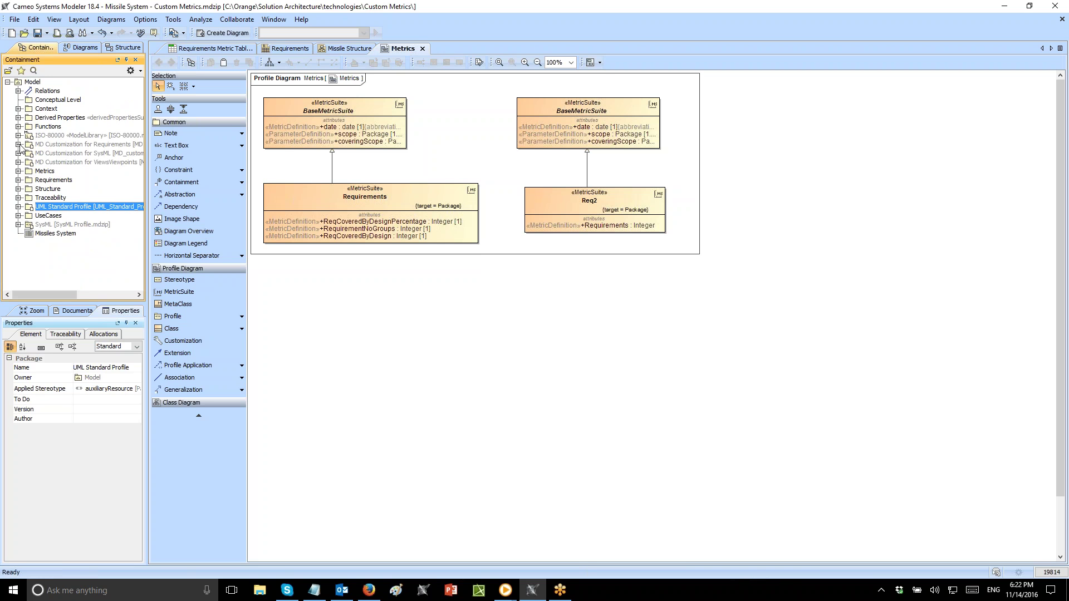
{"action": "left_click", "coordinate": [39, 181]}
{"action": "left_click", "coordinate": [19, 181]}
{"action": "left_click", "coordinate": [19, 180]}
{"action": "left_click", "coordinate": [19, 181]}
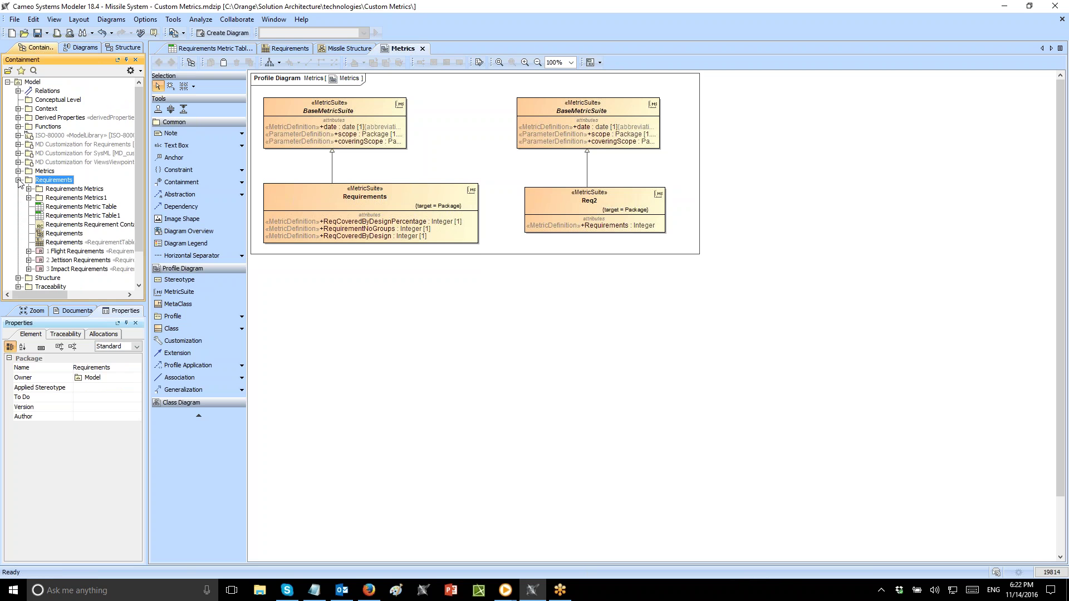
Create a new metric table in Requirements with only the Req2 suite checked.
{"action": "right_click", "coordinate": [53, 185]}
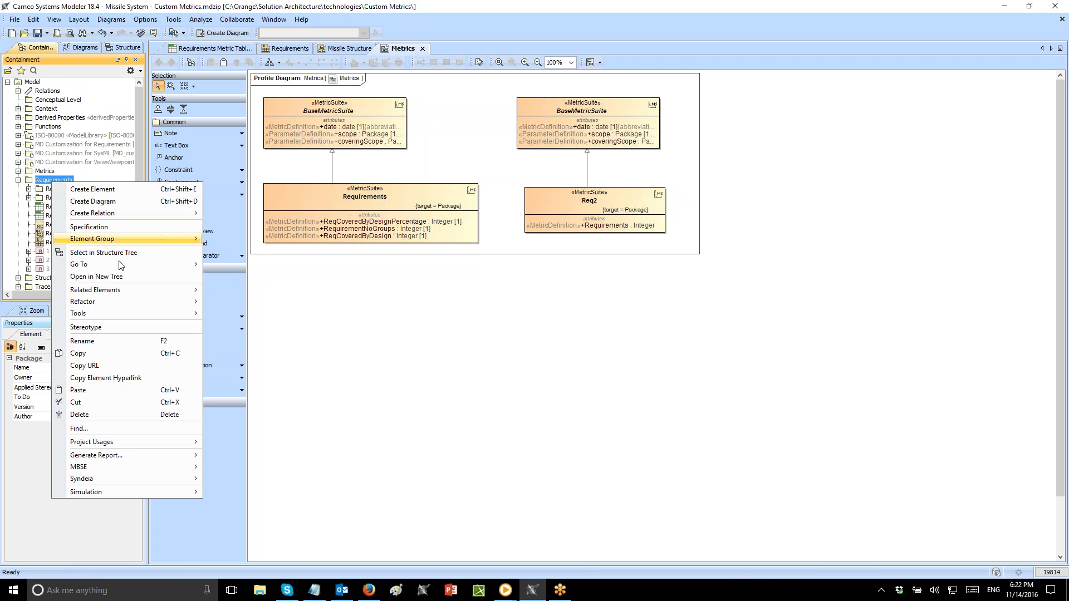
{"action": "mouse_move", "coordinate": [135, 312]}
{"action": "mouse_move", "coordinate": [273, 356]}
{"action": "left_click", "coordinate": [392, 351]}
{"action": "left_click", "coordinate": [615, 239]}
{"action": "left_click", "coordinate": [616, 258]}
{"action": "left_click", "coordinate": [615, 267]}
{"action": "left_click", "coordinate": [462, 230]}
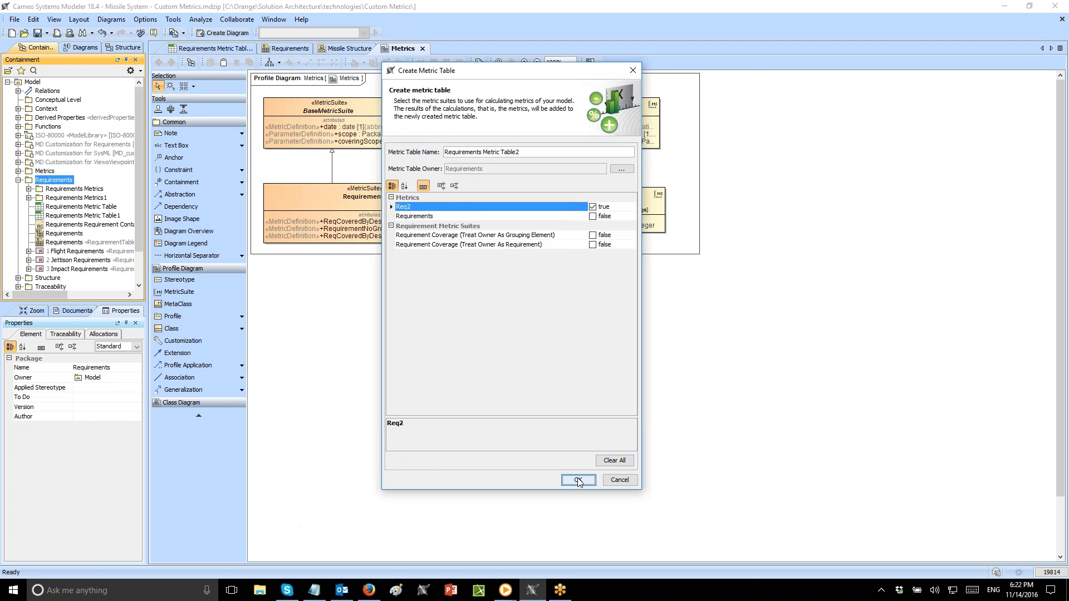
{"action": "left_click", "coordinate": [579, 483]}
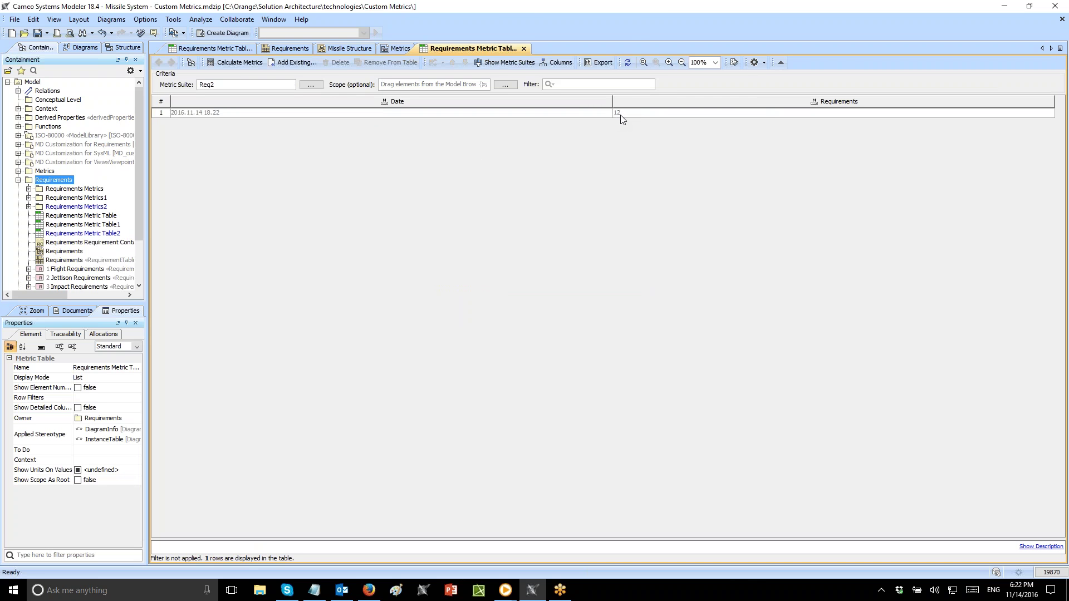
Switch between the Requirements table and the Metrics profile diagram, ending on the diagram.
{"action": "left_click", "coordinate": [271, 49]}
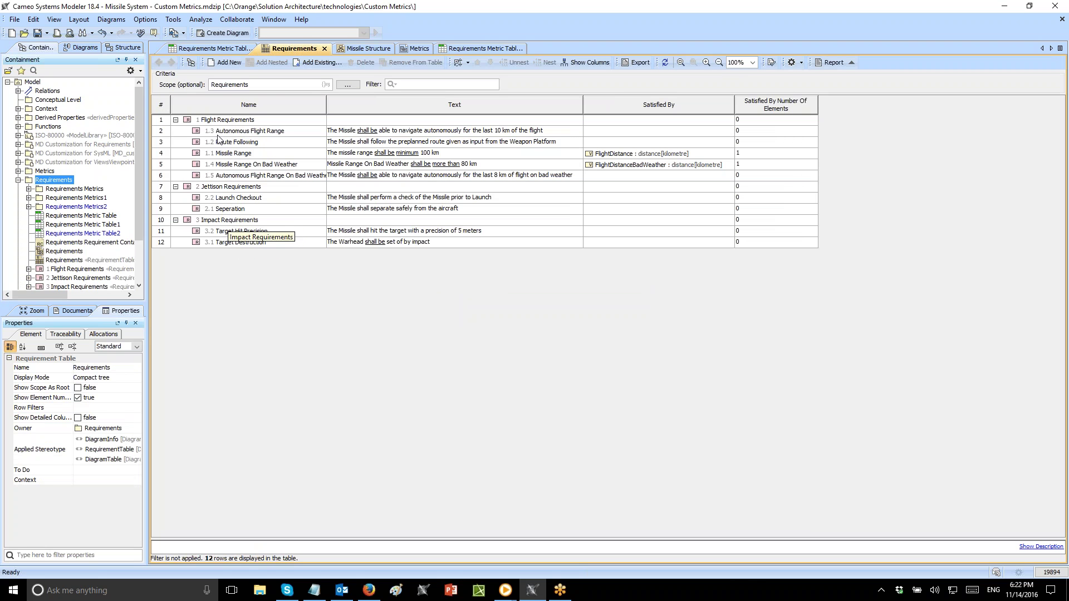
{"action": "left_click", "coordinate": [409, 50]}
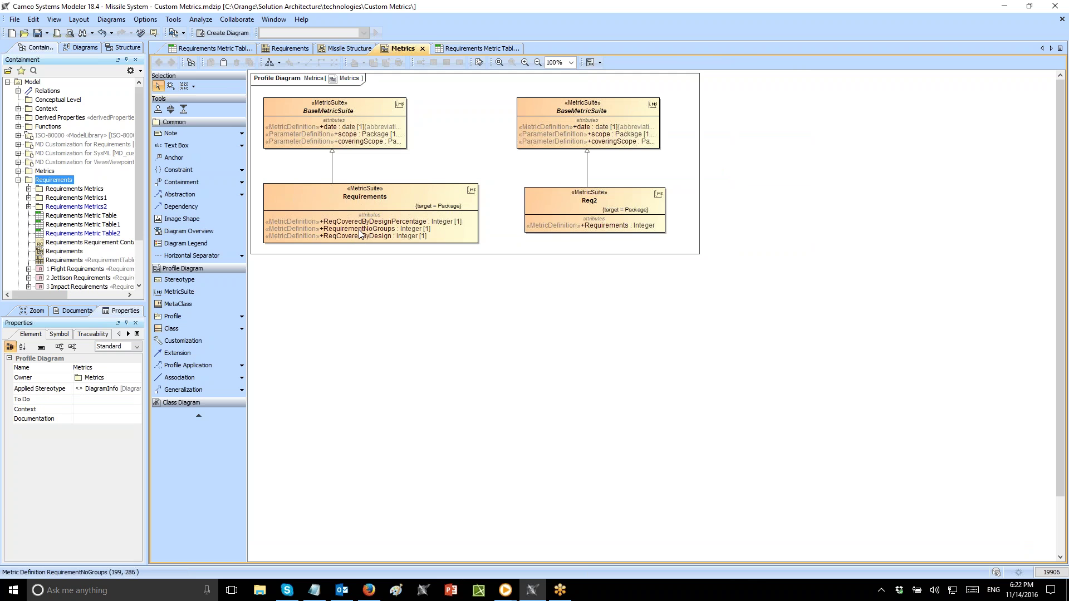
{"action": "left_click", "coordinate": [290, 48]}
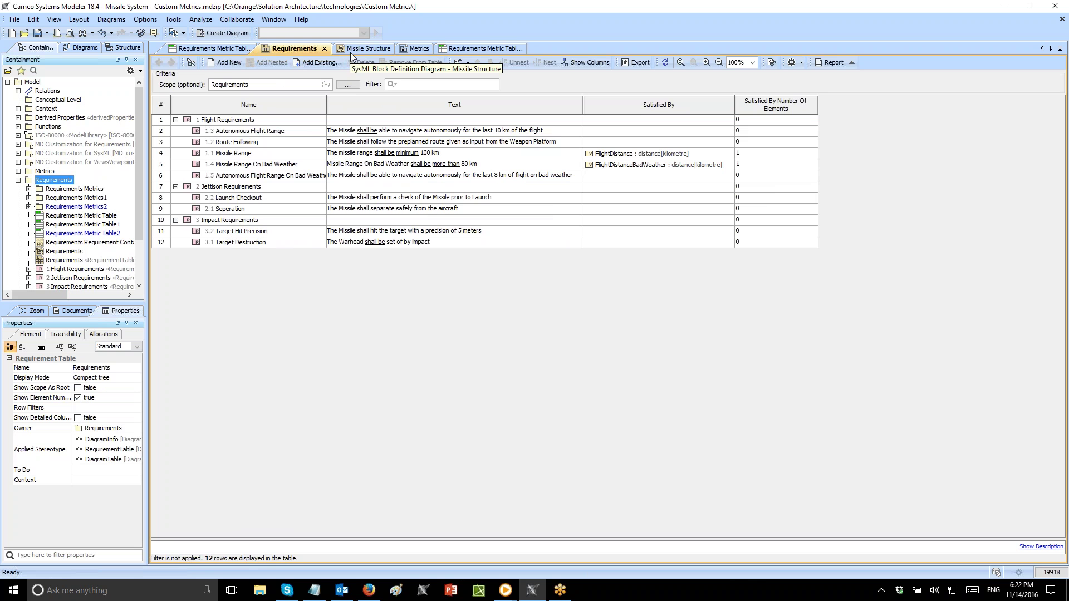
{"action": "left_click", "coordinate": [419, 49]}
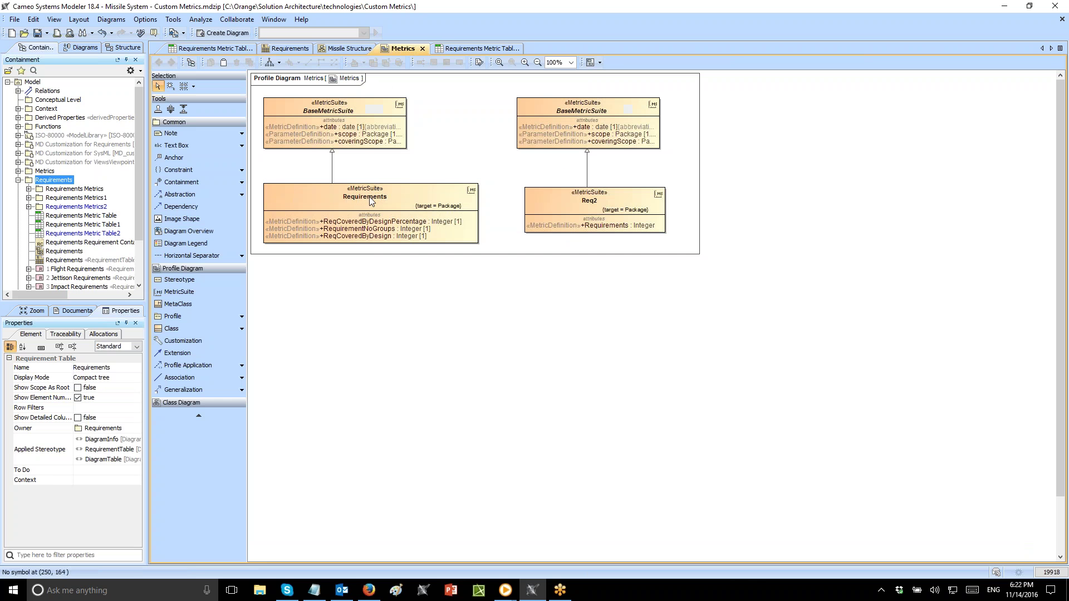
{"action": "double_click", "coordinate": [350, 234]}
{"action": "left_click", "coordinate": [726, 273]}
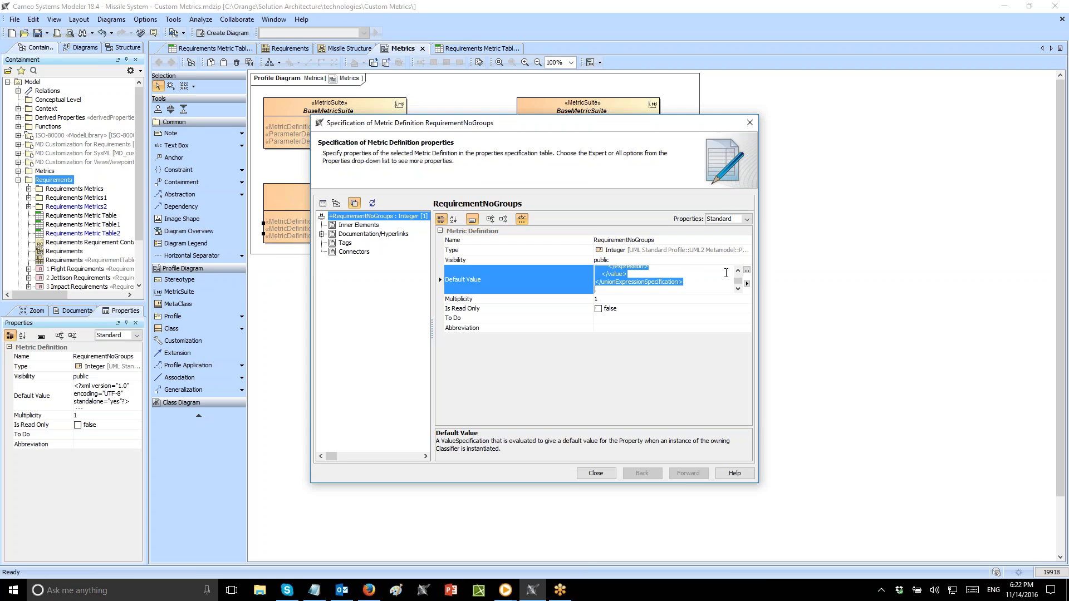
{"action": "left_click", "coordinate": [747, 270]}
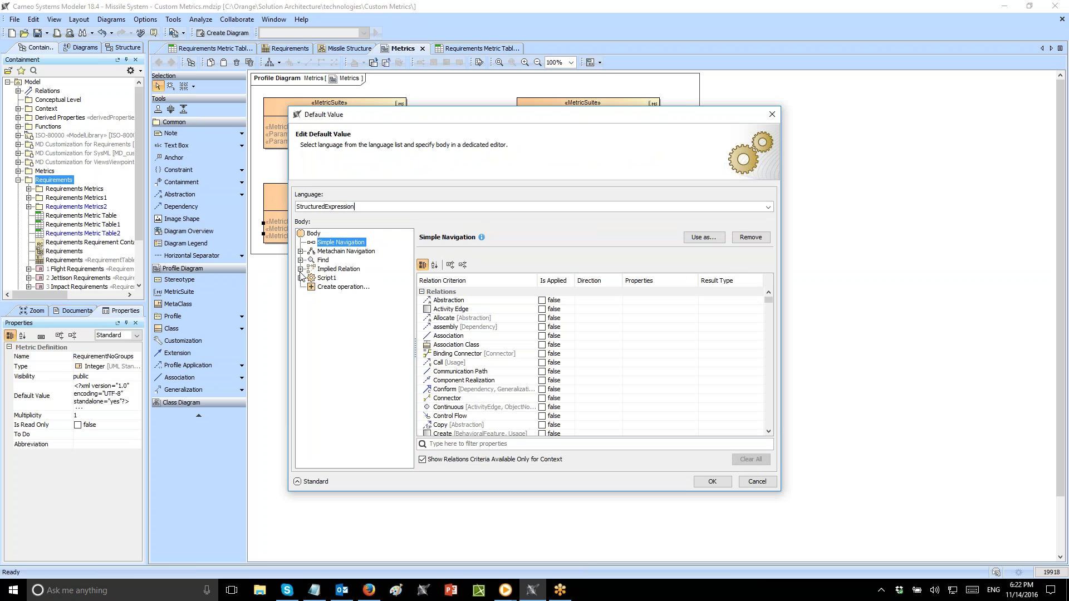
{"action": "left_click", "coordinate": [300, 278]}
{"action": "left_click", "coordinate": [327, 278]}
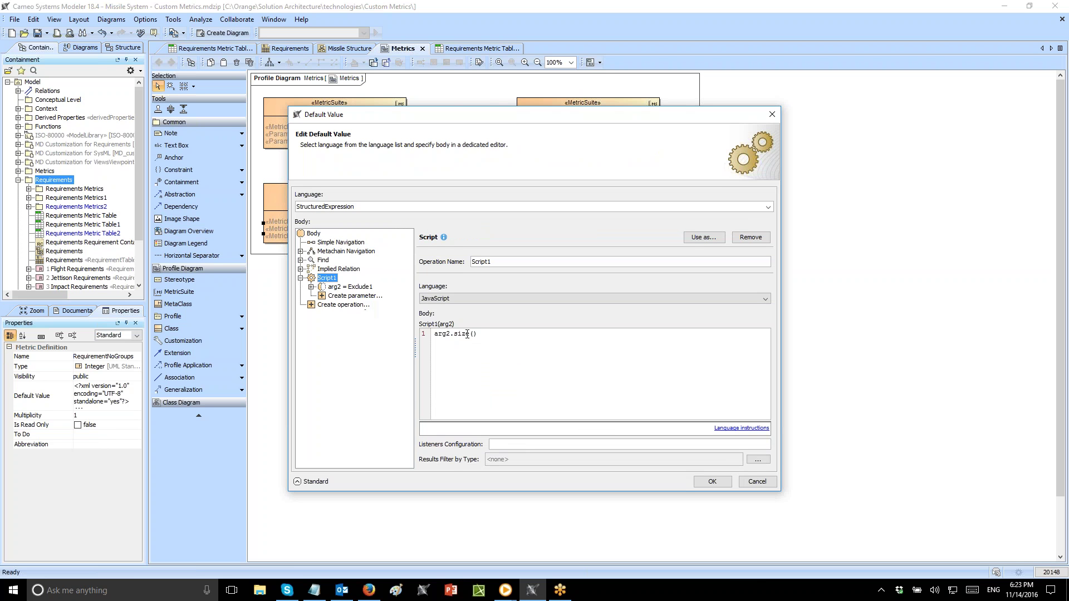
{"action": "left_click", "coordinate": [338, 287]}
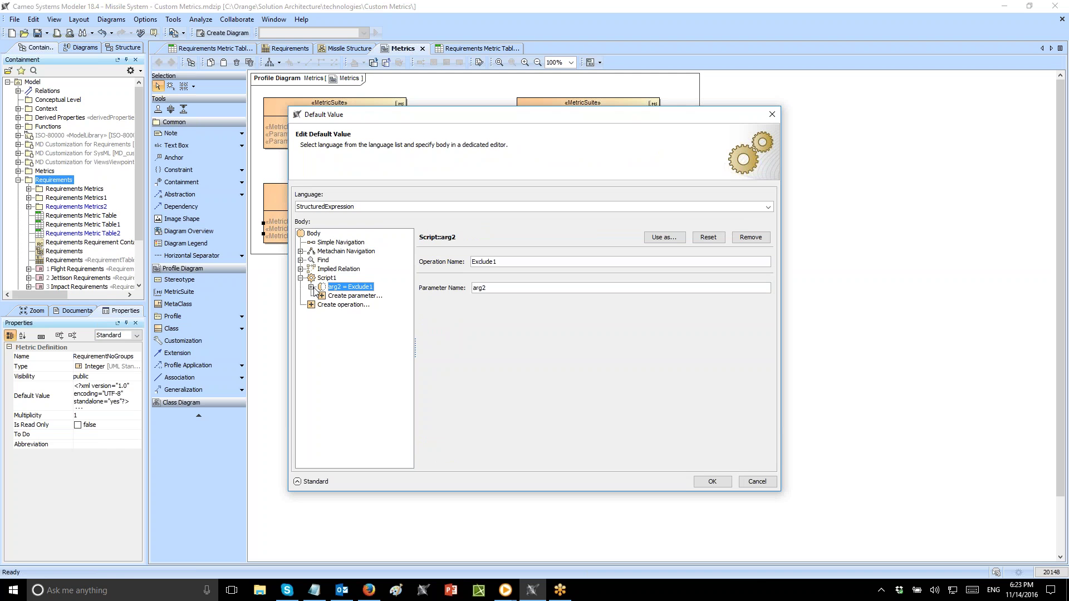
{"action": "left_click", "coordinate": [312, 286]}
{"action": "left_click", "coordinate": [350, 297]}
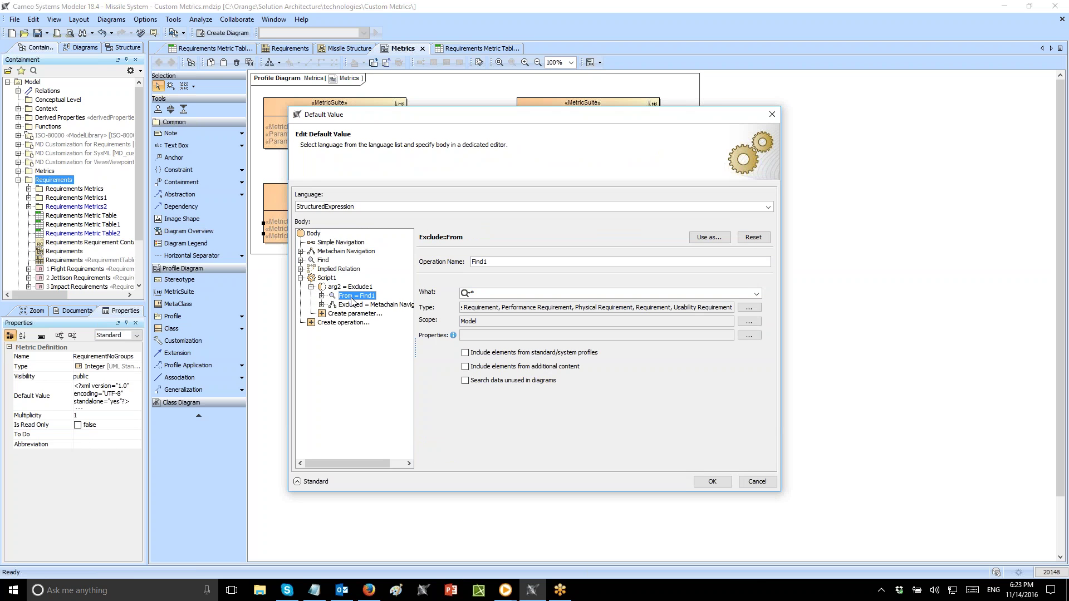
{"action": "left_click", "coordinate": [321, 305]}
{"action": "left_click", "coordinate": [361, 308]}
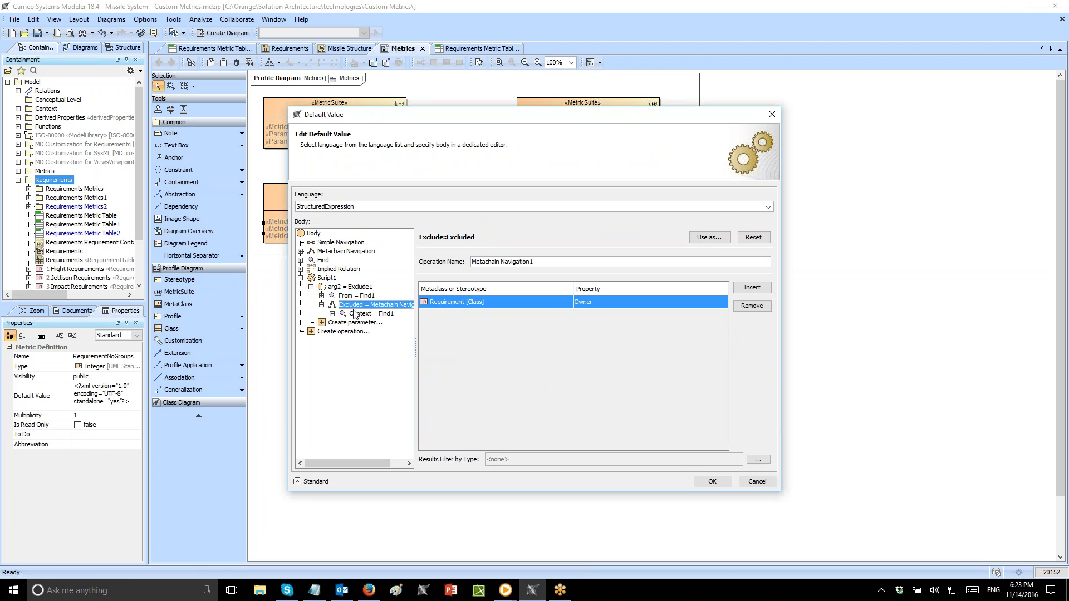
{"action": "left_click", "coordinate": [352, 315]}
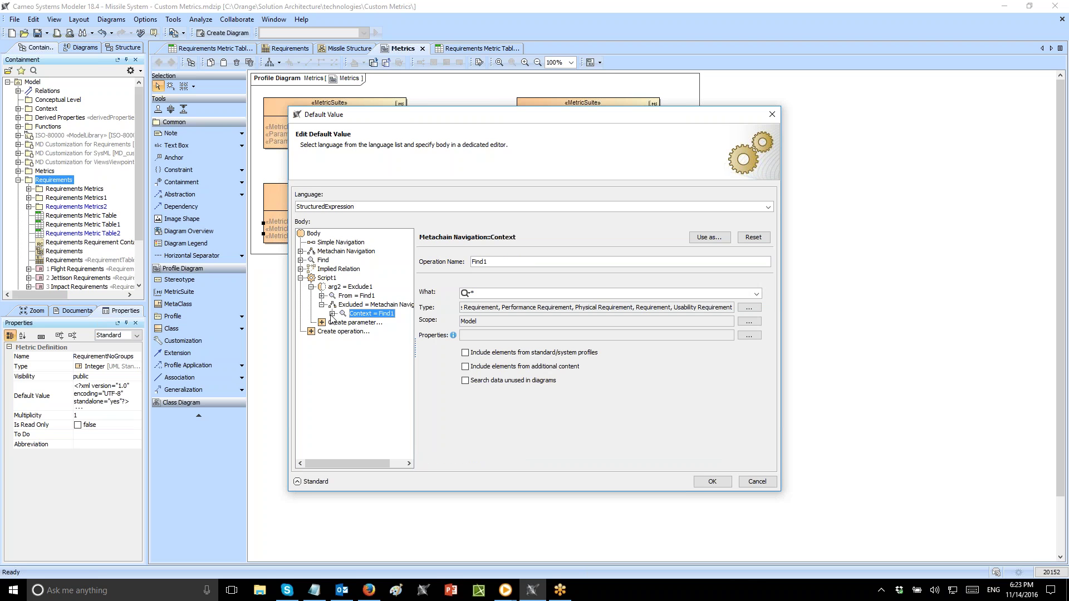
{"action": "left_click", "coordinate": [333, 314]}
{"action": "left_click", "coordinate": [357, 307]}
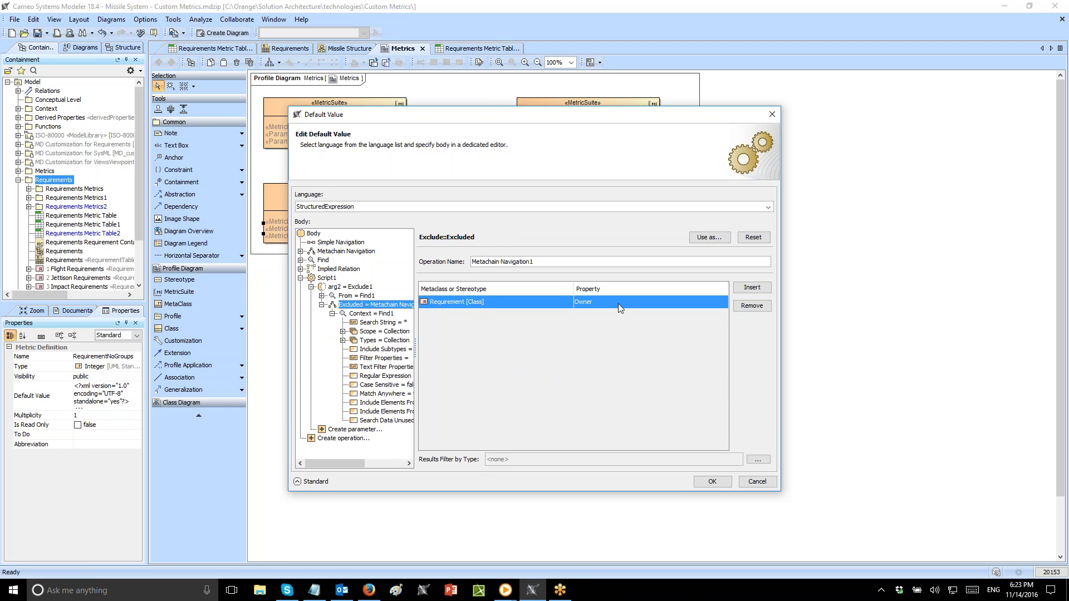
{"action": "left_click", "coordinate": [347, 296]}
{"action": "left_click", "coordinate": [339, 287]}
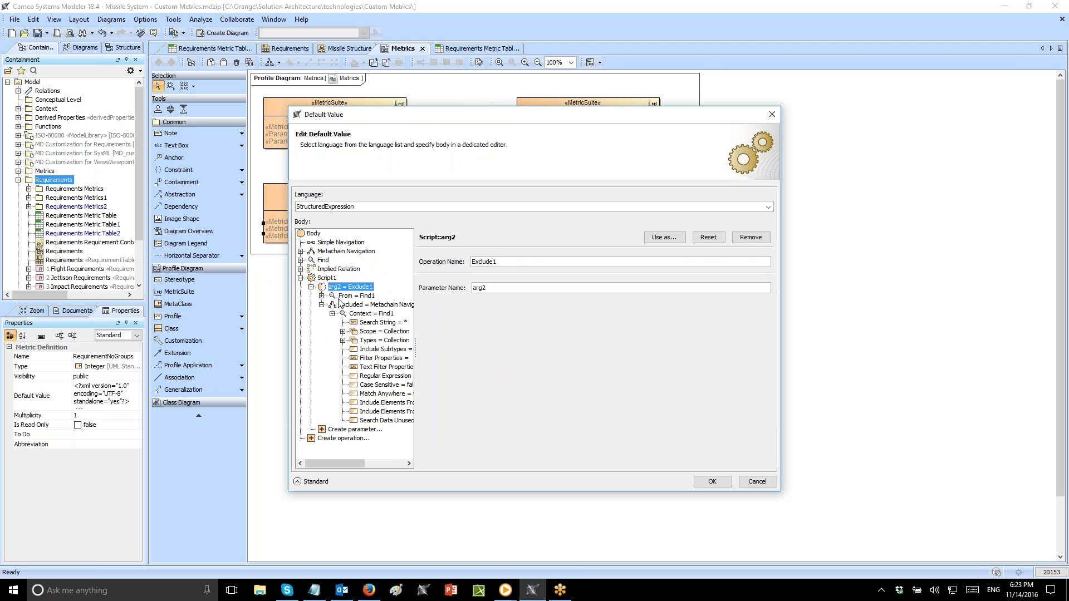
{"action": "left_click", "coordinate": [340, 304]}
{"action": "left_click", "coordinate": [337, 439]}
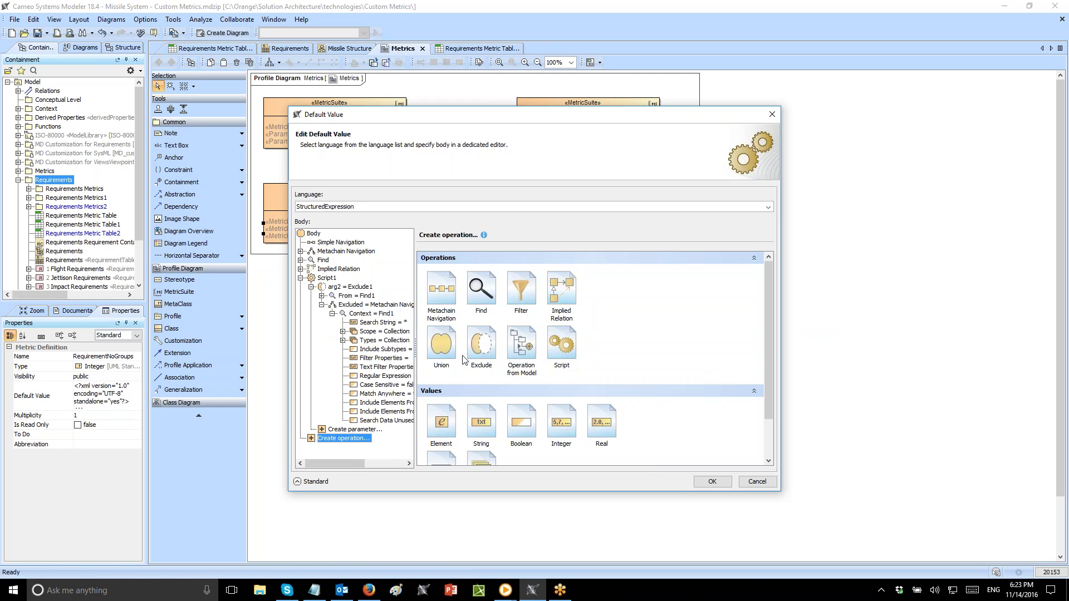
{"action": "left_click", "coordinate": [757, 481]}
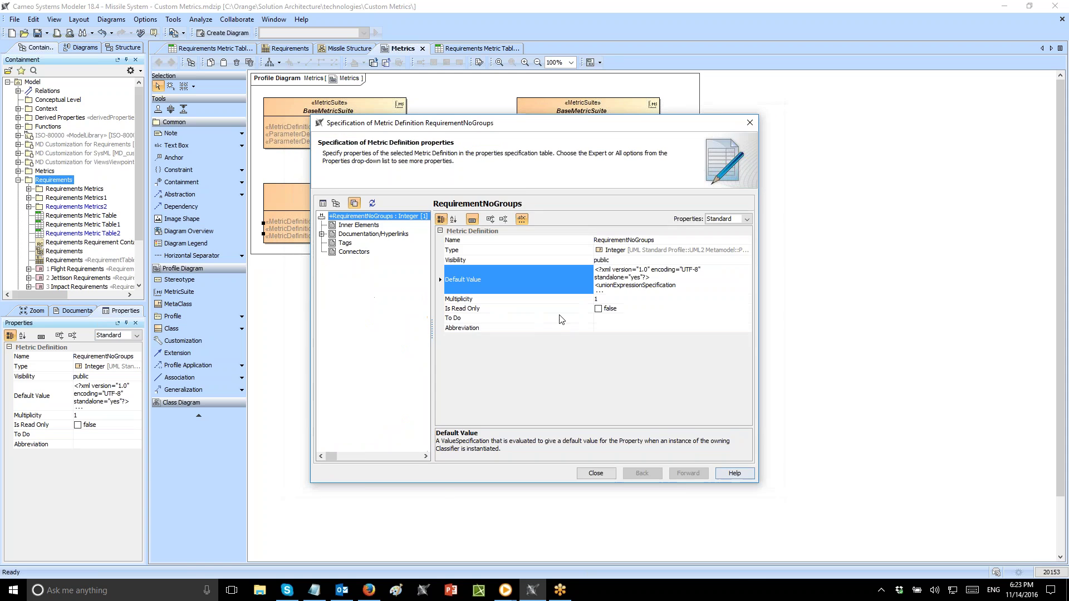
{"action": "left_click", "coordinate": [605, 475]}
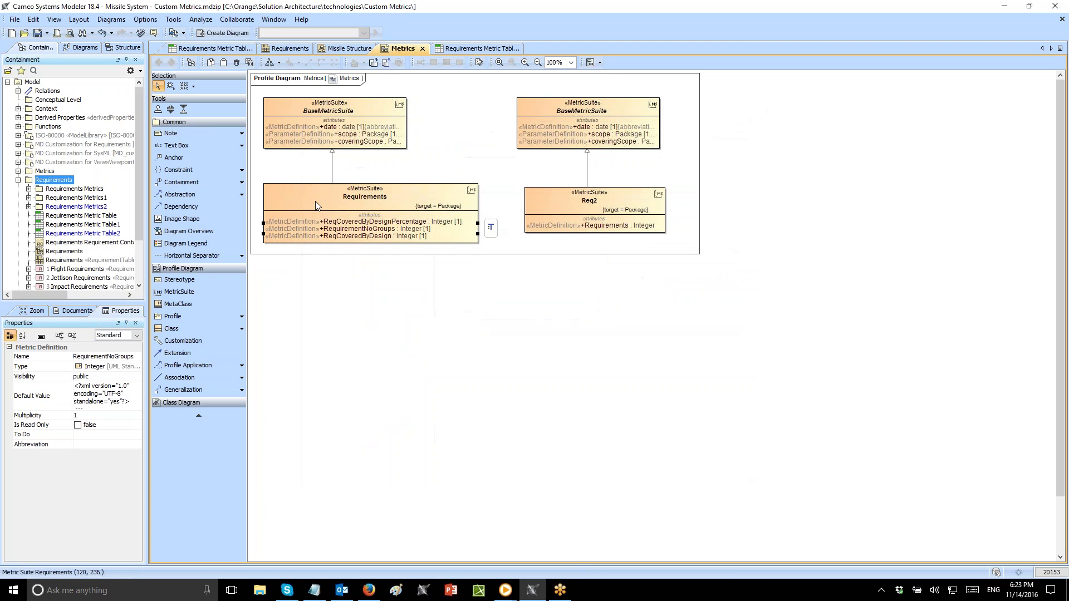
{"action": "double_click", "coordinate": [341, 222]}
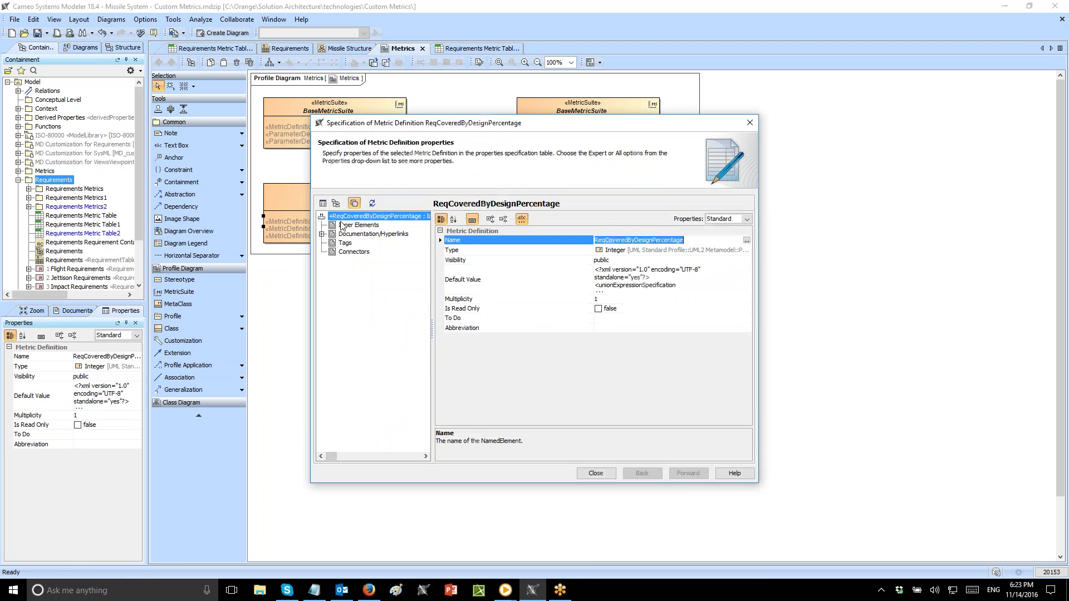
{"action": "left_click", "coordinate": [685, 281]}
{"action": "left_click", "coordinate": [747, 272]}
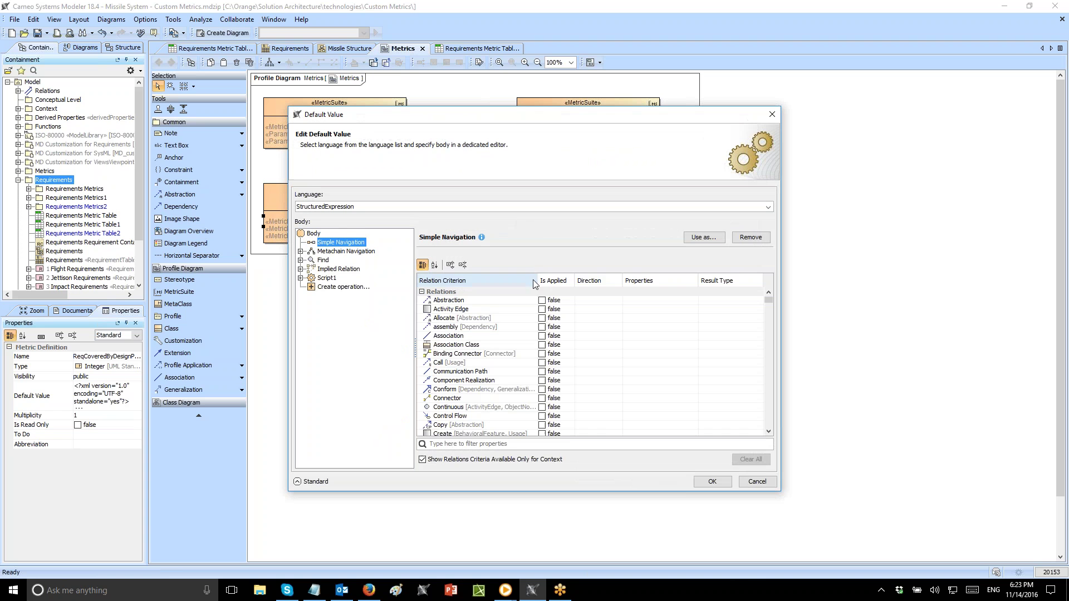
{"action": "left_click", "coordinate": [326, 277]}
{"action": "left_click", "coordinate": [301, 278]}
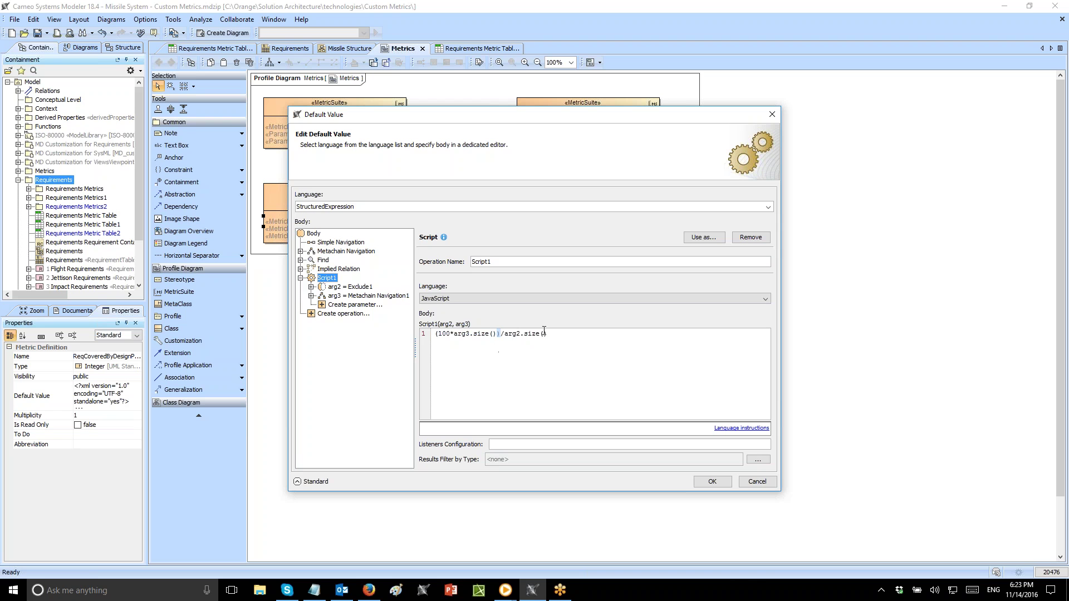
{"action": "left_click", "coordinate": [596, 342]}
{"action": "left_click", "coordinate": [343, 297]}
{"action": "left_click", "coordinate": [343, 287]}
{"action": "left_click", "coordinate": [340, 294]}
{"action": "left_click", "coordinate": [341, 286]}
{"action": "left_click", "coordinate": [311, 286]}
{"action": "left_click", "coordinate": [311, 314]}
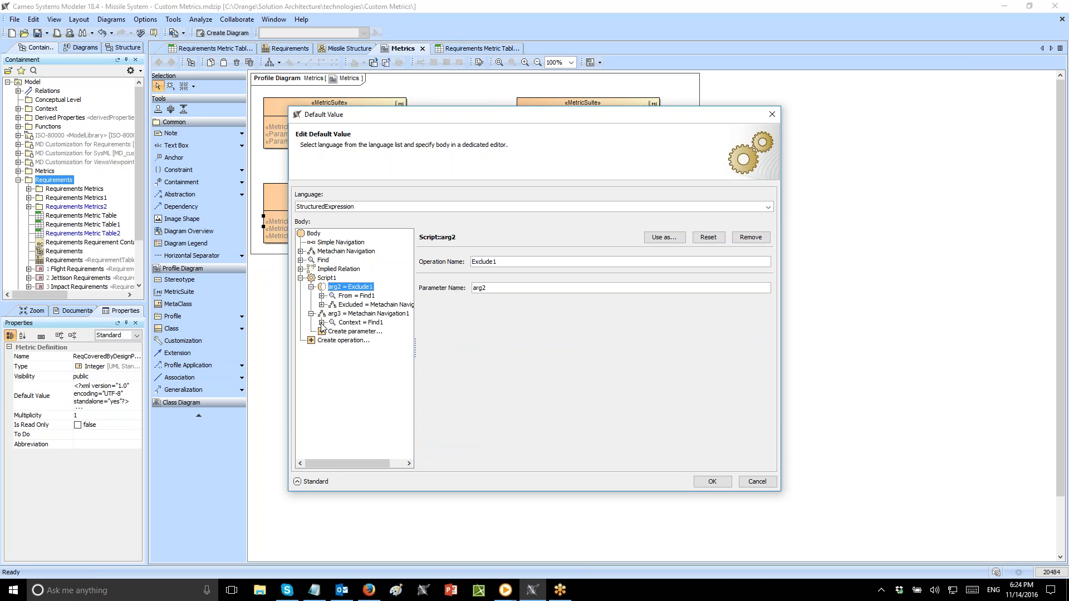
{"action": "left_click", "coordinate": [321, 322]}
{"action": "left_click", "coordinate": [322, 323]}
{"action": "left_click", "coordinate": [356, 322]}
{"action": "left_click", "coordinate": [365, 314]}
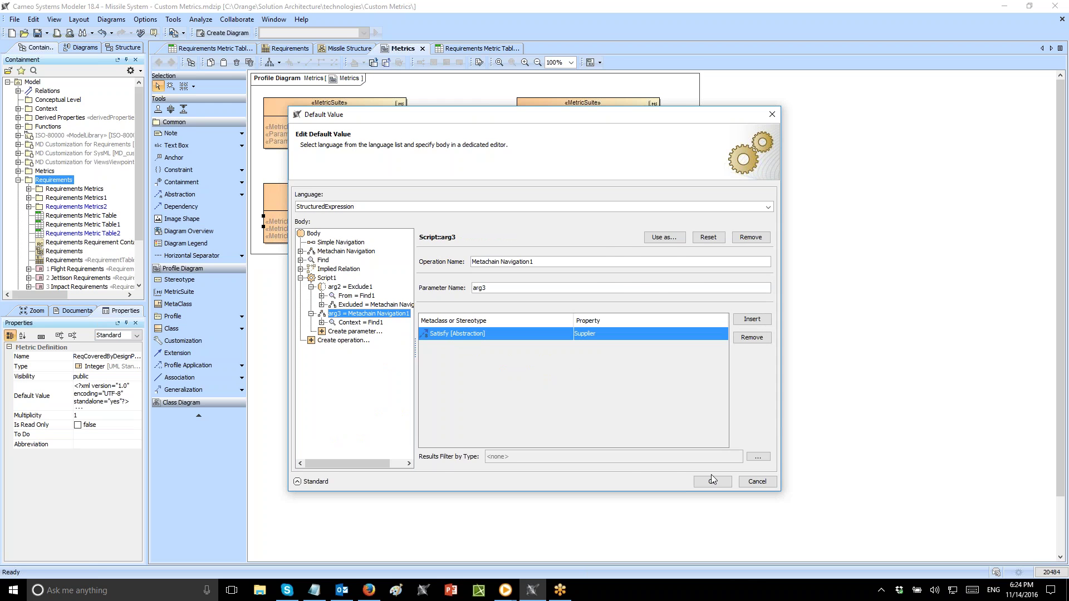
{"action": "left_click", "coordinate": [759, 482]}
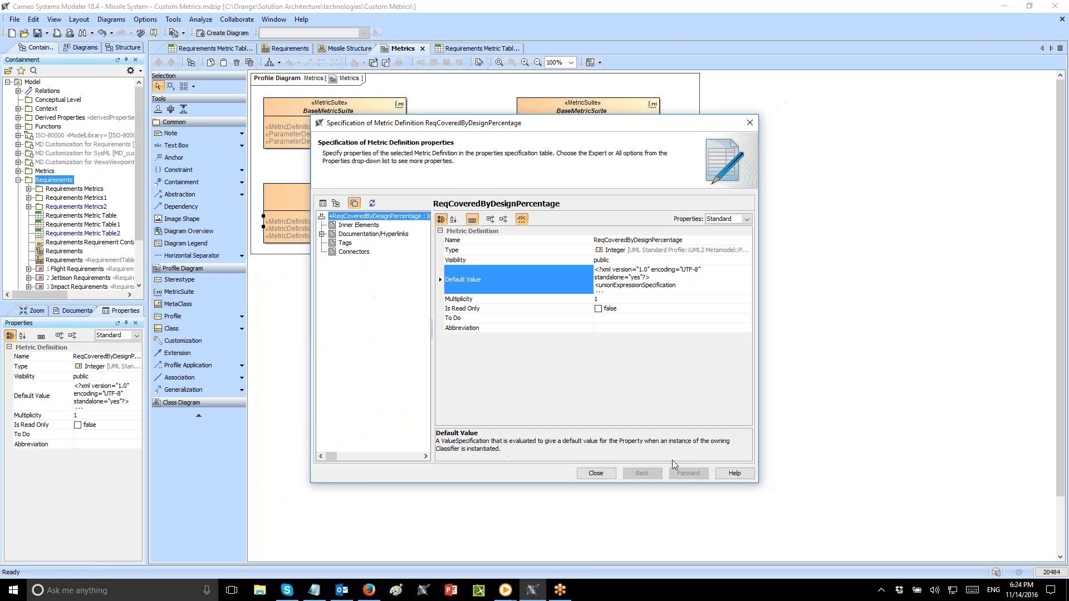
{"action": "key", "text": "Escape"}
{"action": "left_click", "coordinate": [264, 336]}
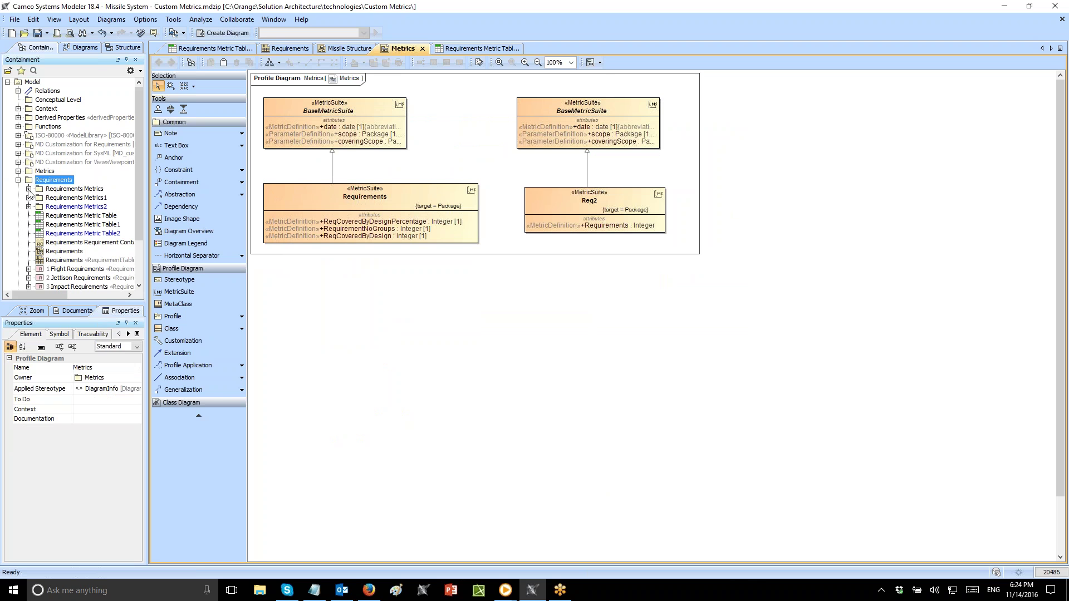
Create Requirements Metric Table3 in Requirements with only the Requirements suite checked.
{"action": "right_click", "coordinate": [54, 182]}
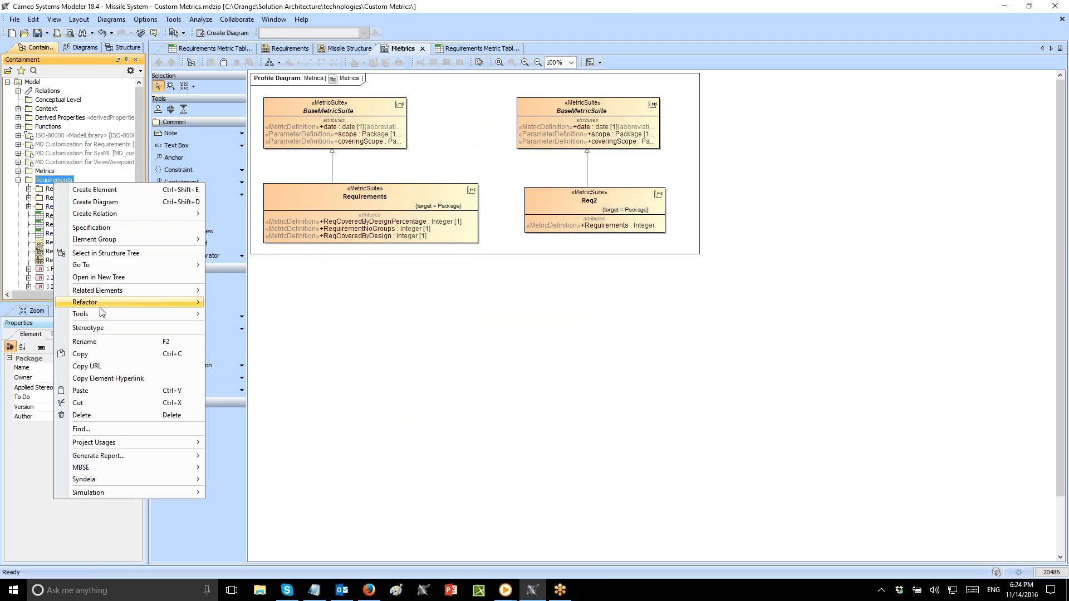
{"action": "mouse_move", "coordinate": [136, 315]}
{"action": "mouse_move", "coordinate": [330, 353]}
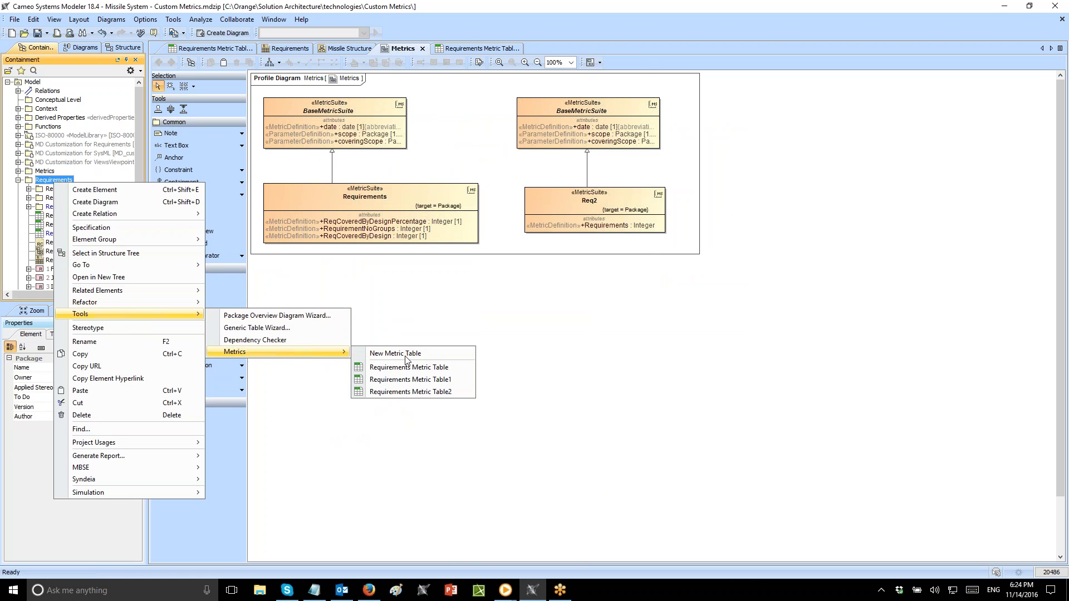
{"action": "left_click", "coordinate": [406, 356]}
{"action": "left_click", "coordinate": [593, 235]}
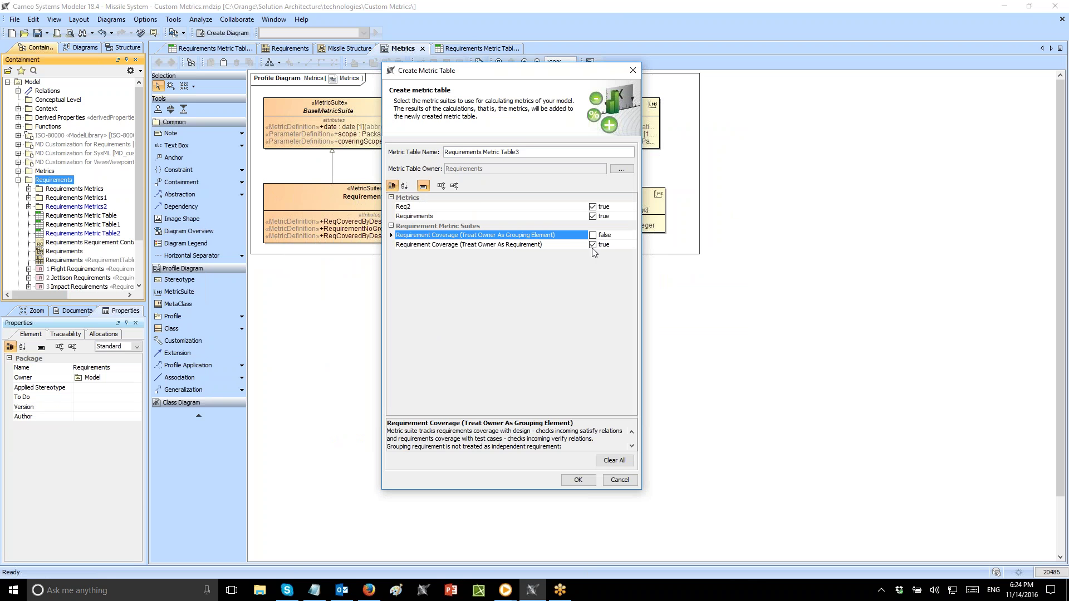
{"action": "left_click", "coordinate": [593, 245]}
{"action": "left_click", "coordinate": [593, 208]}
{"action": "left_click", "coordinate": [595, 213]}
{"action": "left_click", "coordinate": [593, 207]}
{"action": "left_click", "coordinate": [578, 480]}
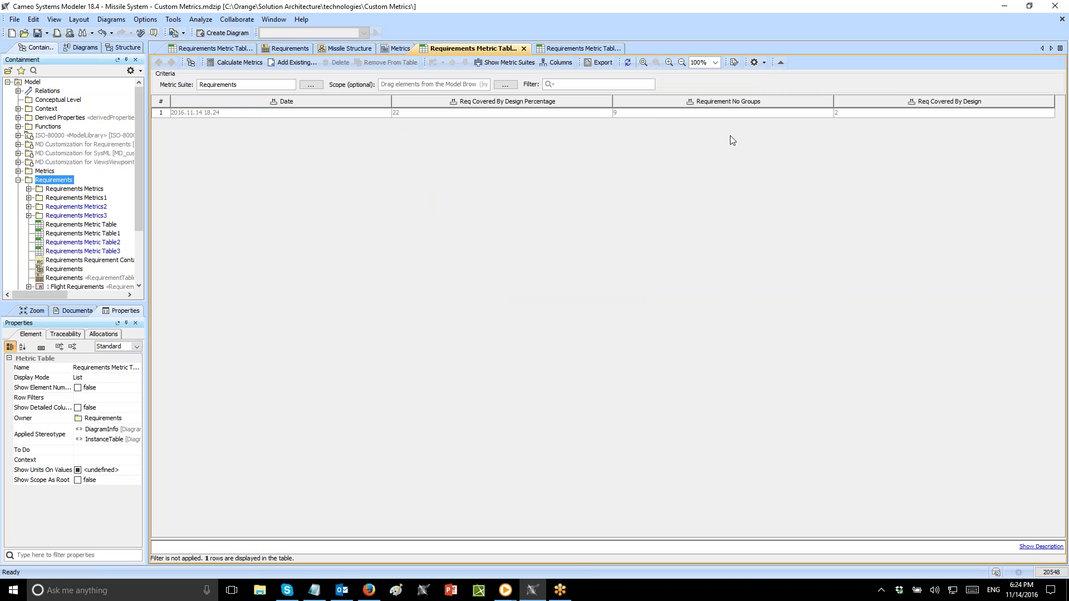
Order columns Date, Requirement No Groups, Req Covered By Design, percentage; narrow Date; show Requirements table.
{"action": "left_click_drag", "start_coordinate": [621, 104], "coordinate": [515, 109]}
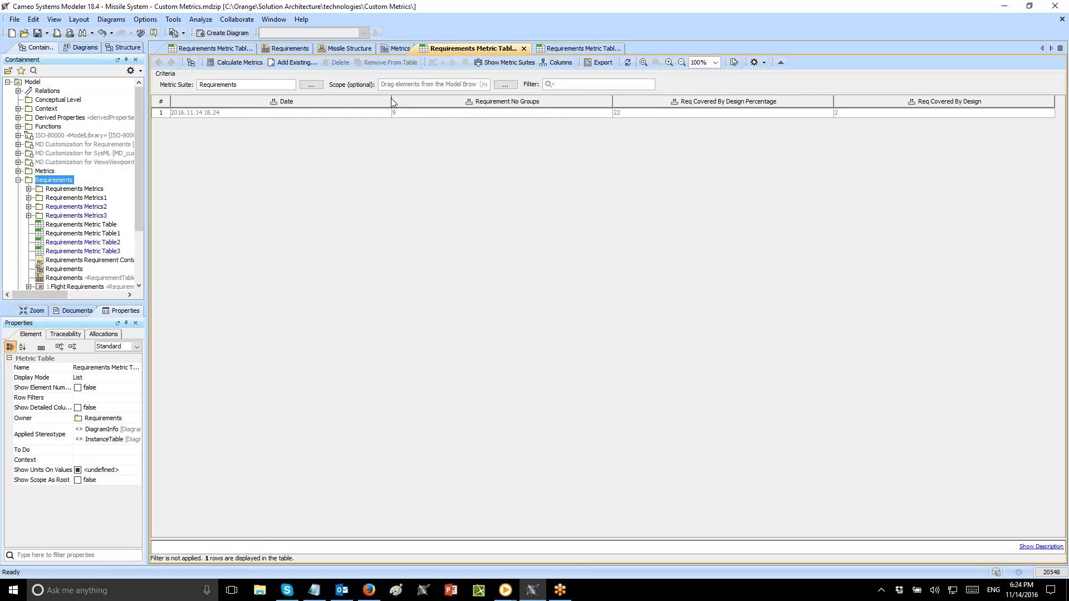
{"action": "left_click_drag", "start_coordinate": [386, 98], "coordinate": [277, 101]}
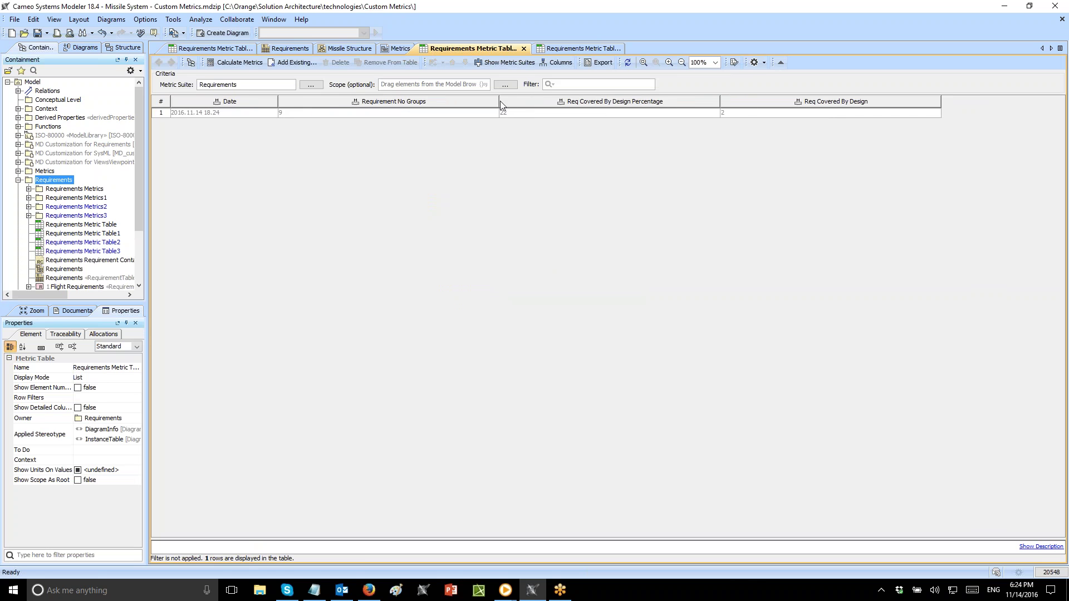
{"action": "left_click_drag", "start_coordinate": [733, 104], "coordinate": [521, 113]}
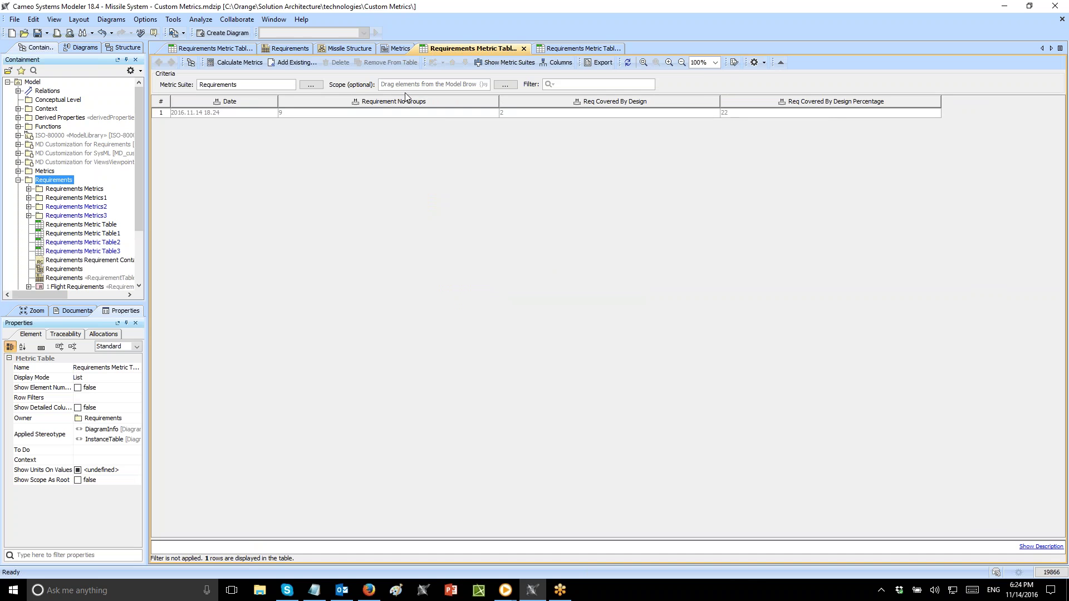
{"action": "left_click", "coordinate": [289, 49]}
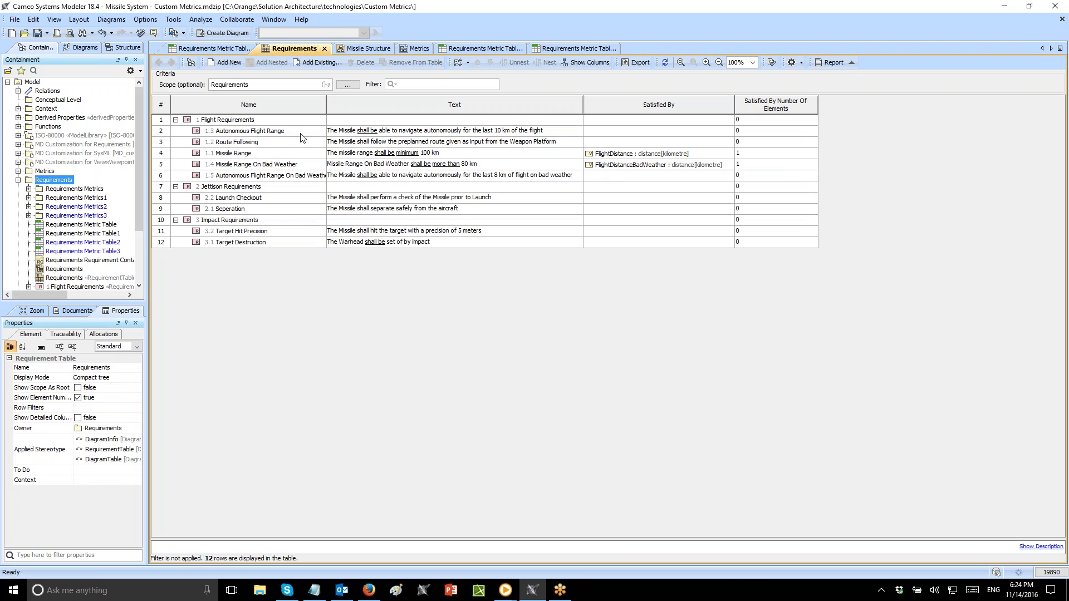